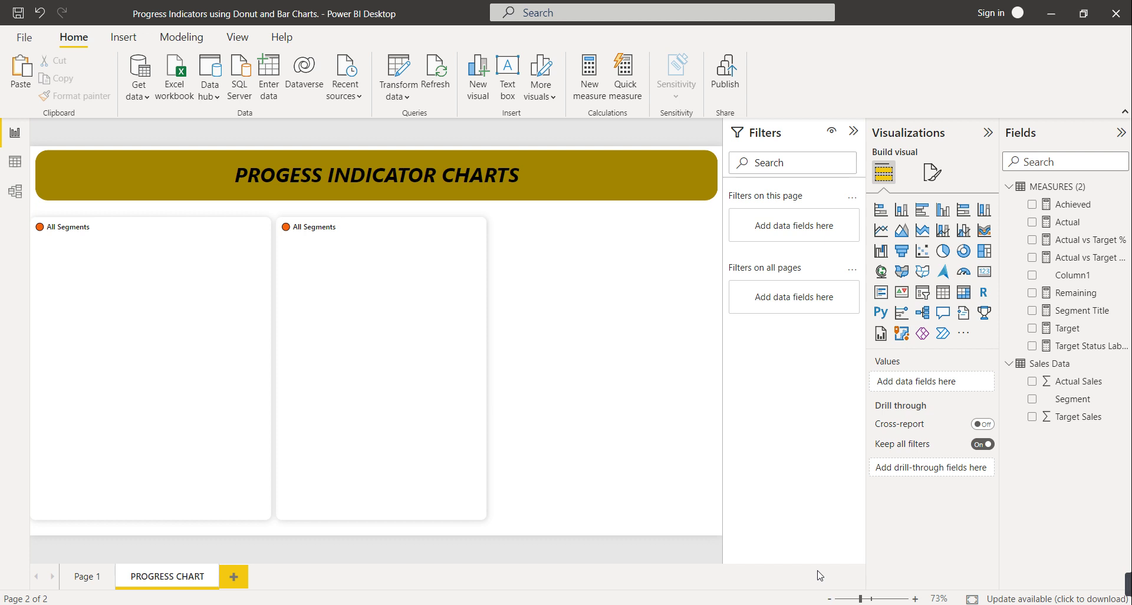
Examine the Sales Data table's rows and the model's tables, and return to the report page.
left_click(8, 162)
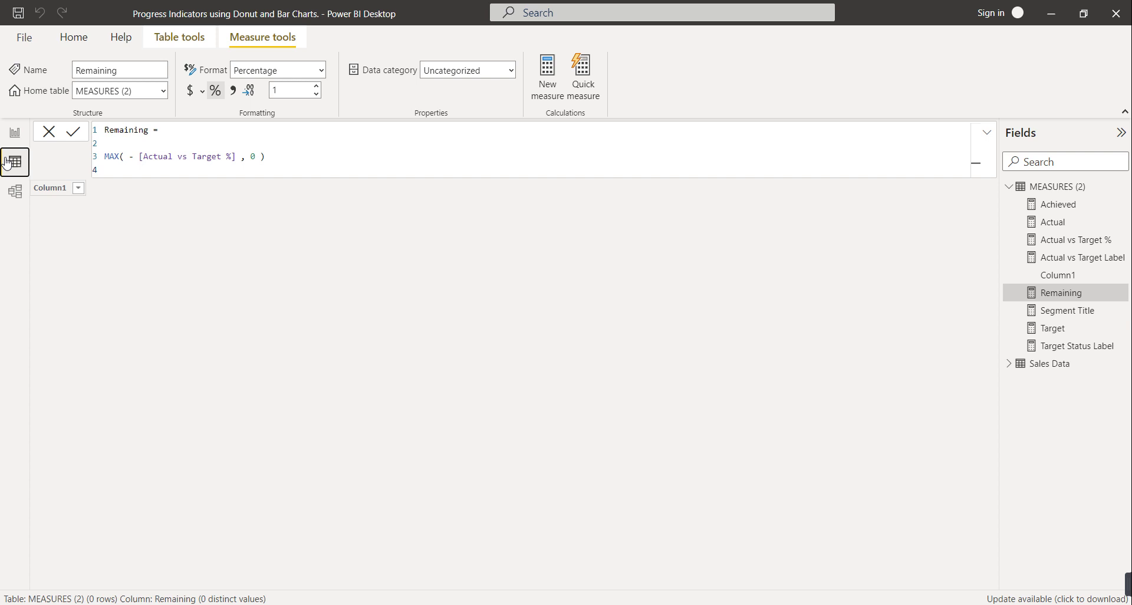
left_click(1050, 364)
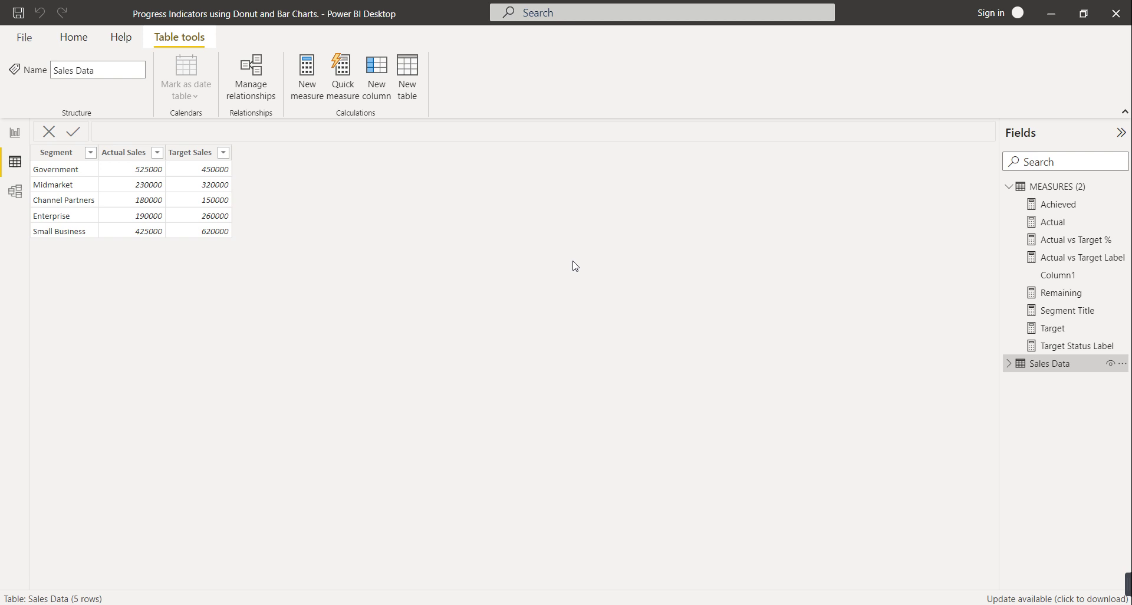
left_click(14, 193)
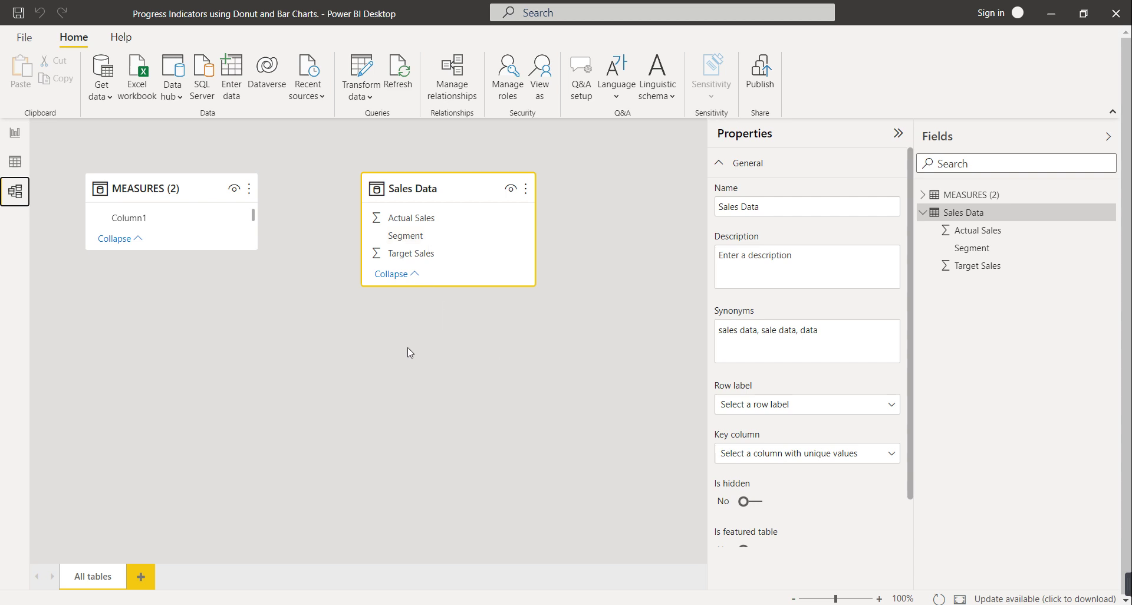
left_click(15, 134)
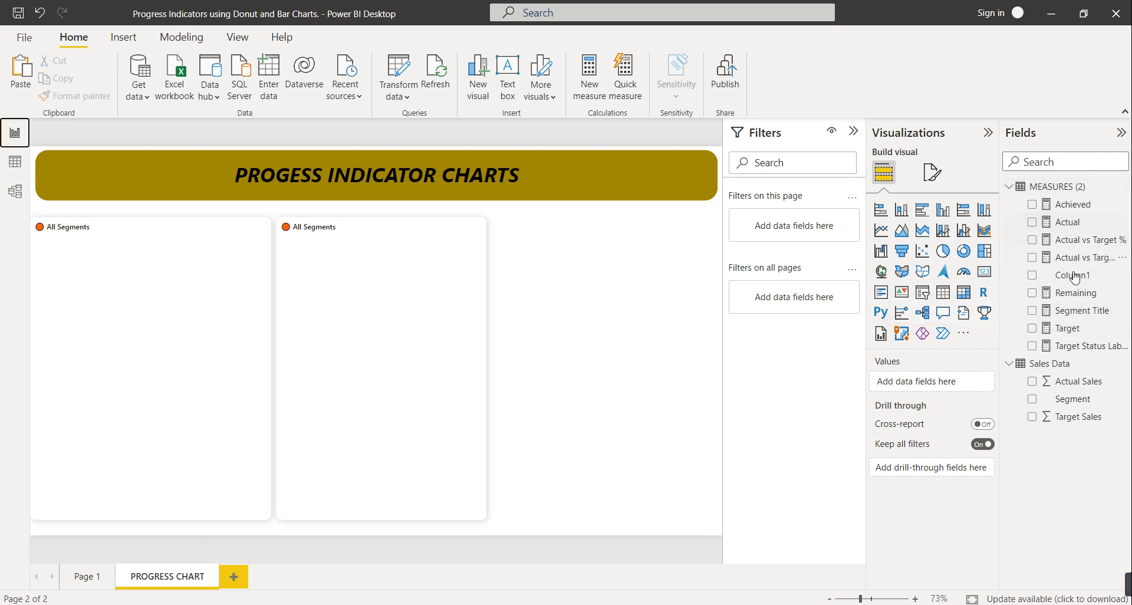
Review the formulas of the Target, Actual, Actual vs Target %, Achieved, Remaining and Segment Title measures.
left_click(1072, 331)
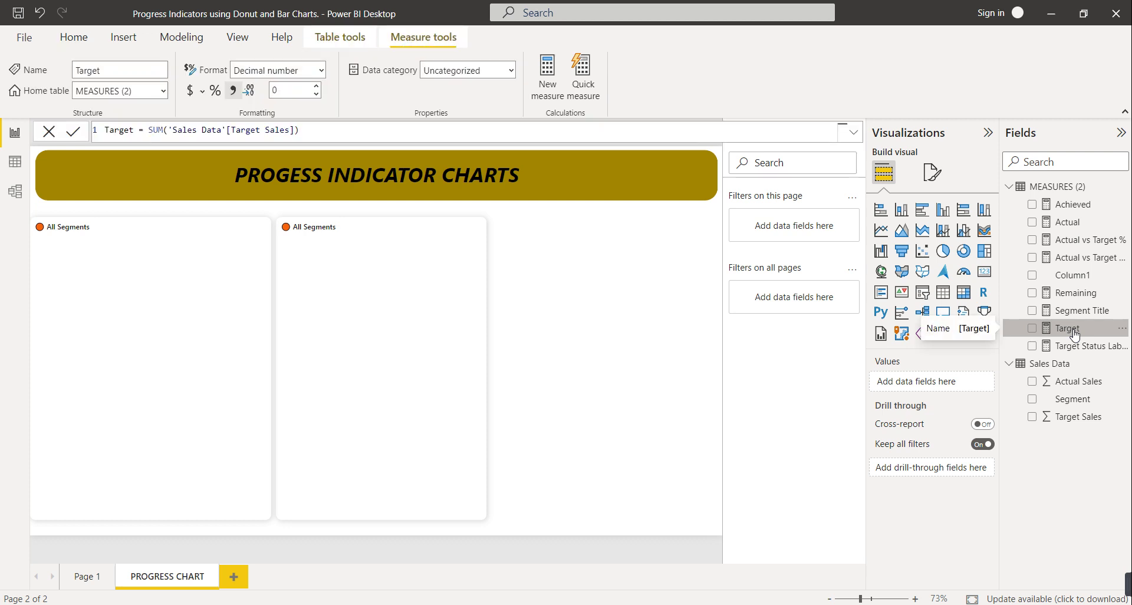
left_click(1070, 224)
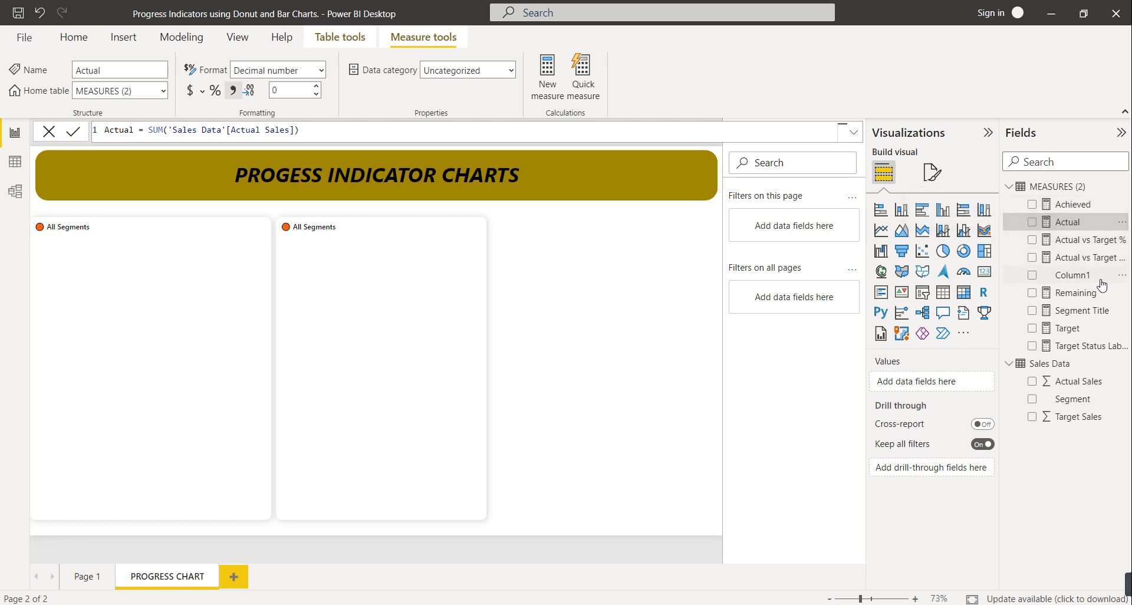
left_click(1087, 242)
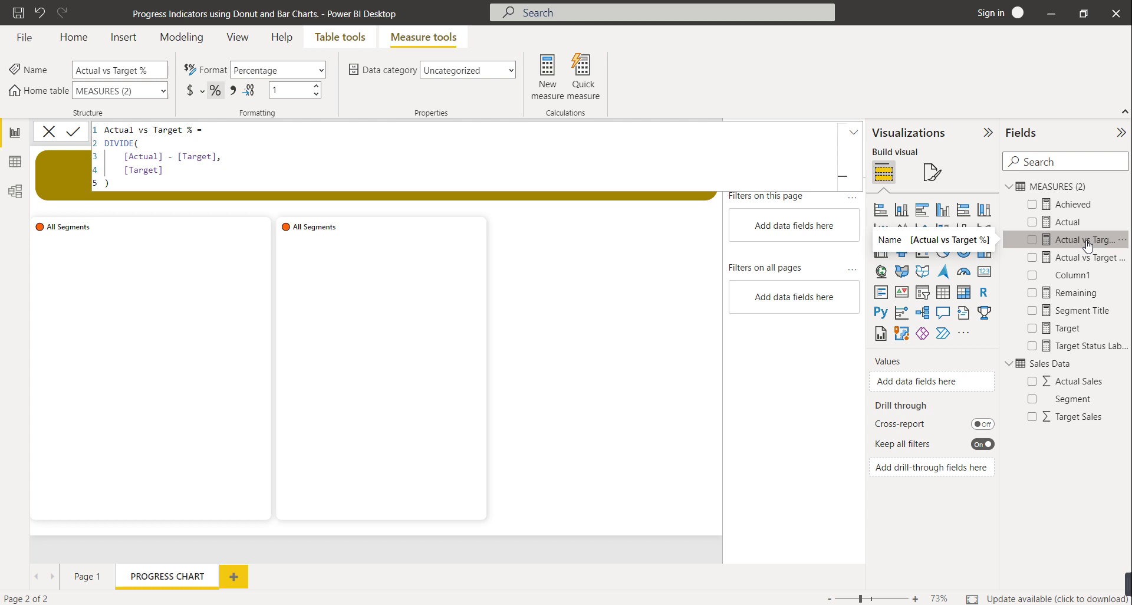
left_click(1076, 207)
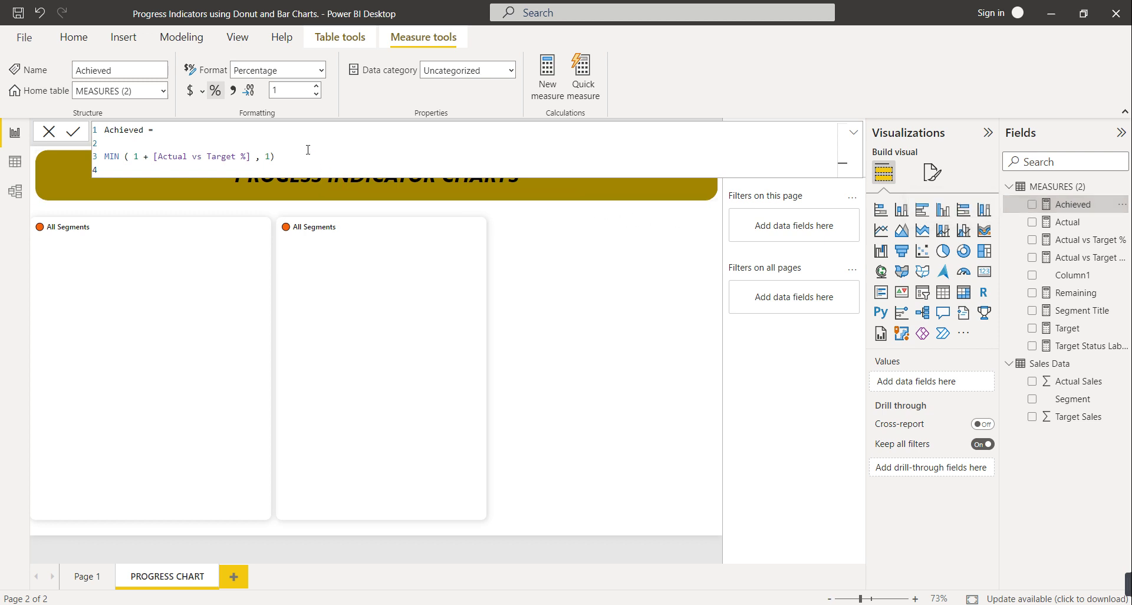
left_click(1068, 300)
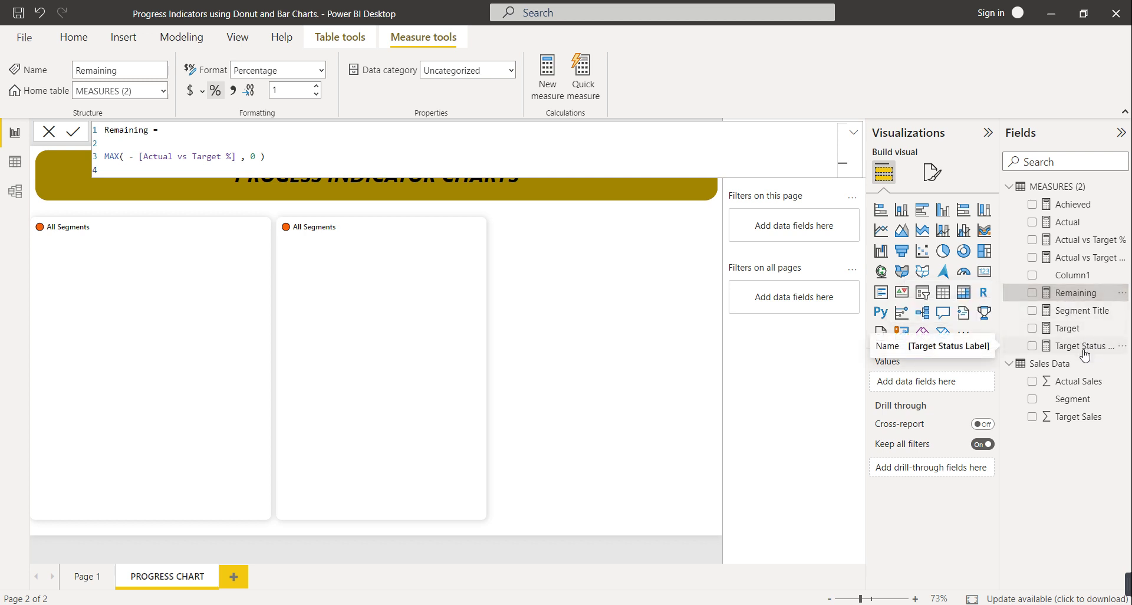
left_click(1087, 314)
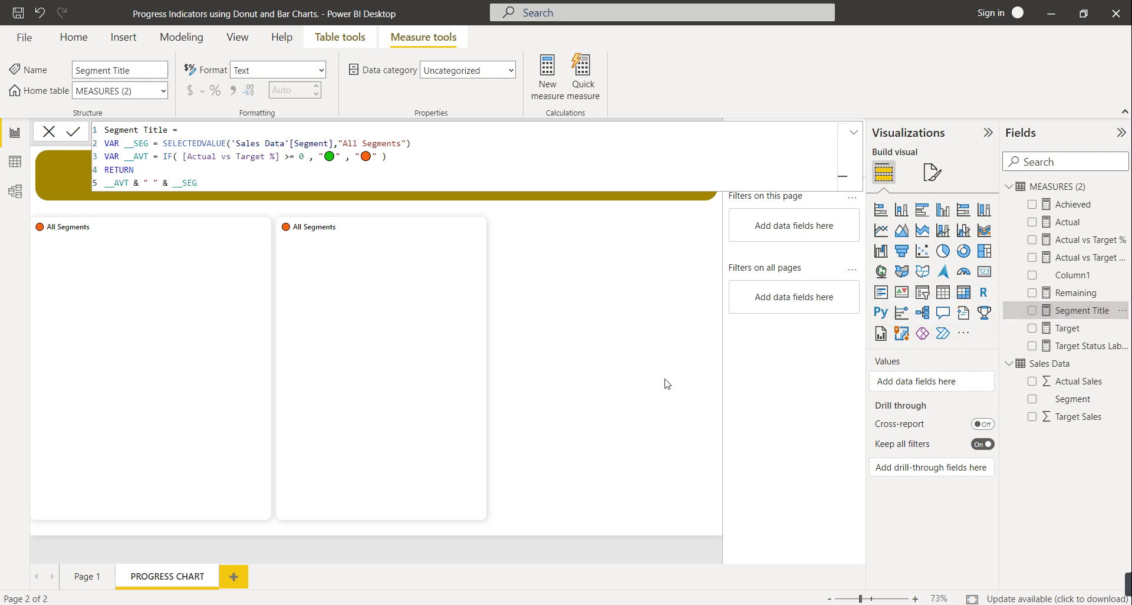
left_click(677, 348)
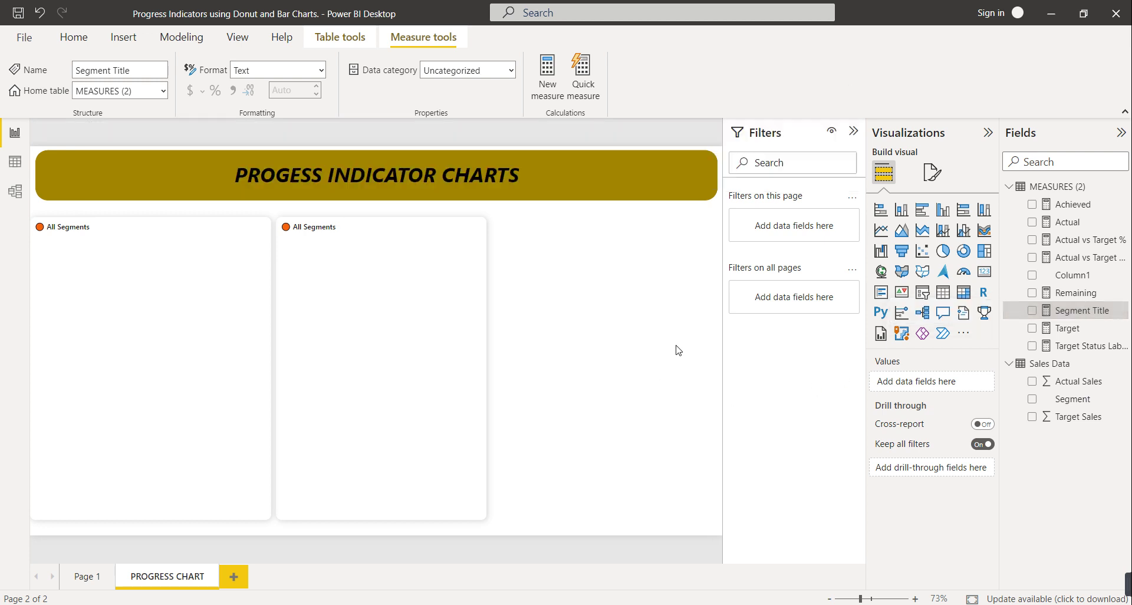
Insert a matrix visual beside the two All Segments cards, shorten it slightly, and use Segment for its rows.
left_click(963, 292)
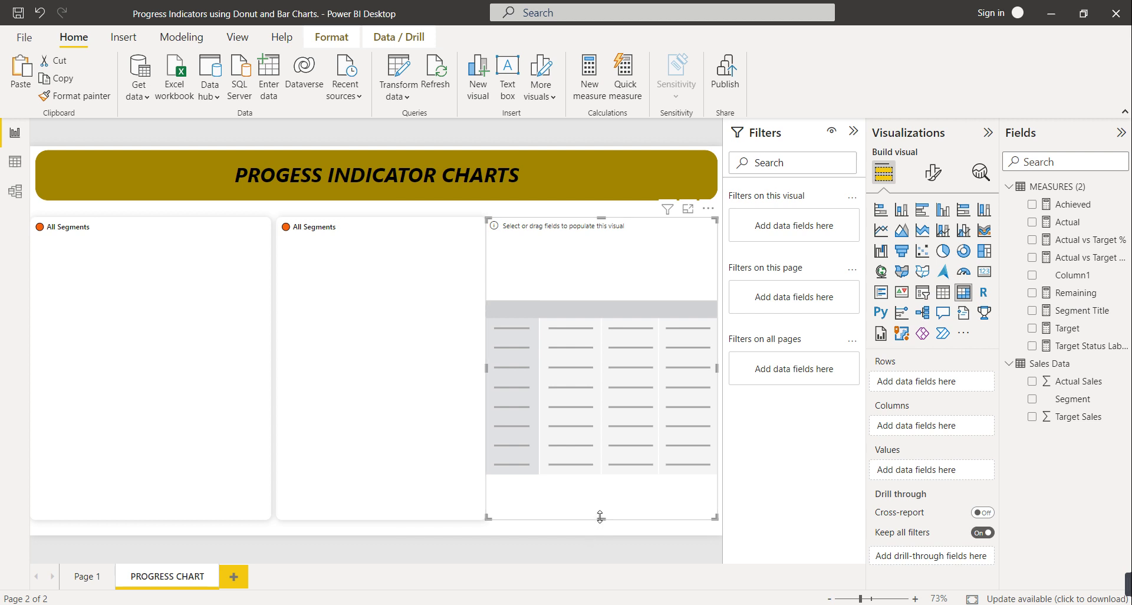
left_click_drag(600, 518, 605, 478)
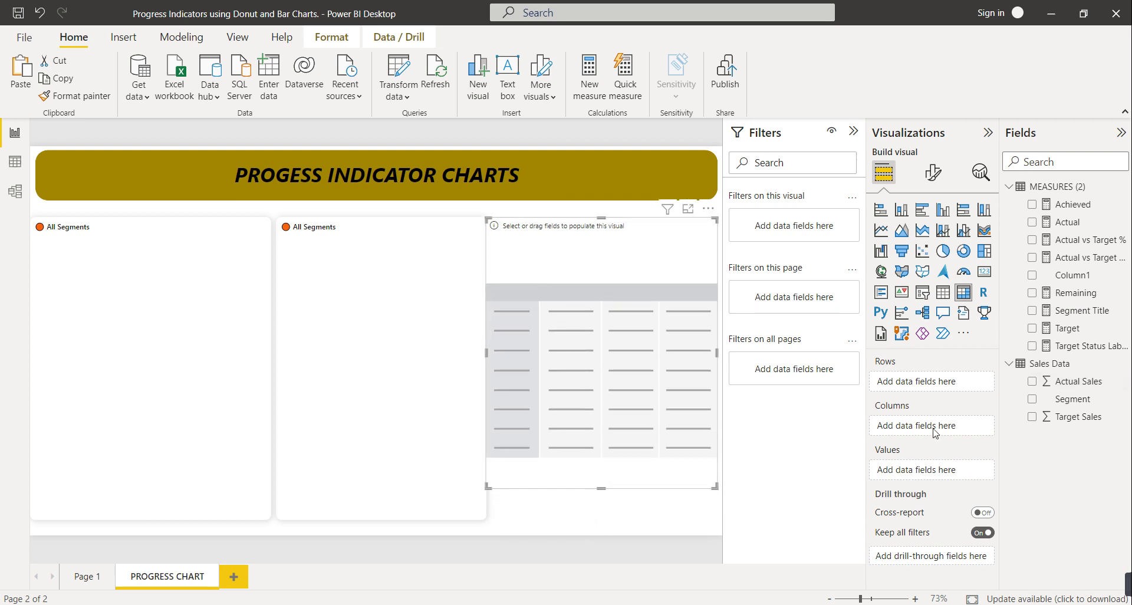
left_click_drag(1065, 407, 944, 383)
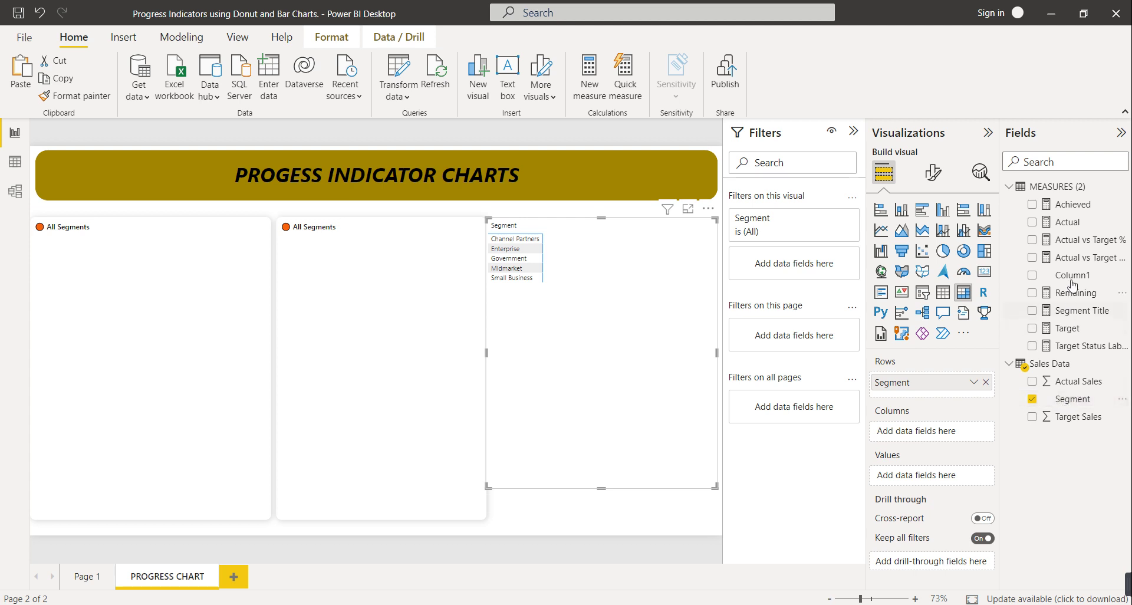
Add Actual, Target Sales and Actual vs Target % as the matrix values.
left_click_drag(1076, 223, 932, 472)
left_click_drag(1077, 417, 937, 485)
left_click_drag(1072, 240, 940, 507)
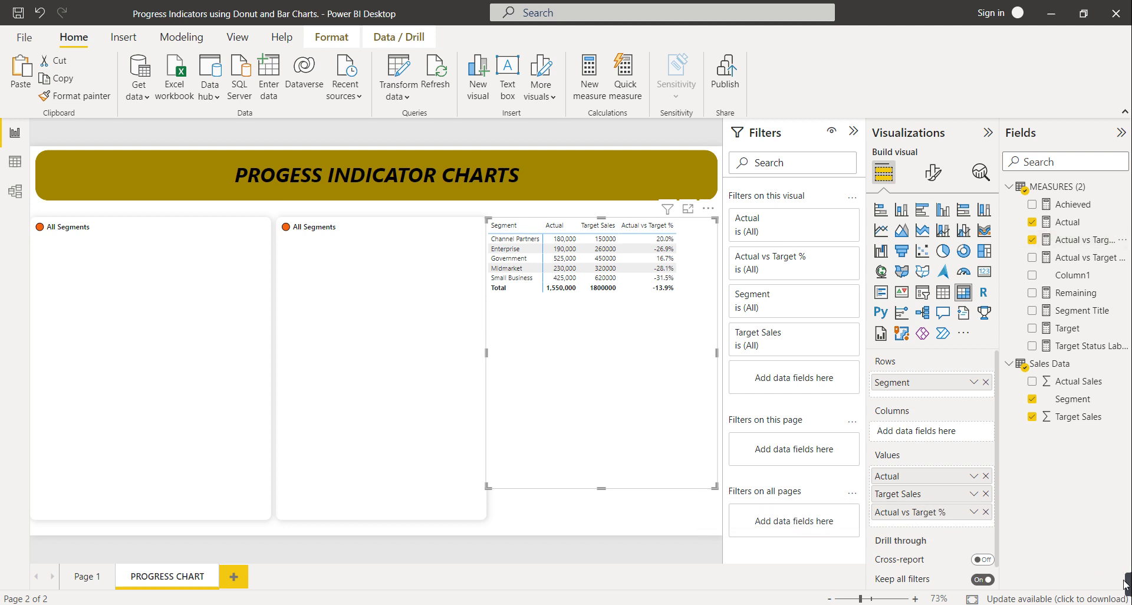
Set the font size of the matrix values to 12.
mouse_move(1126, 581)
left_click(933, 173)
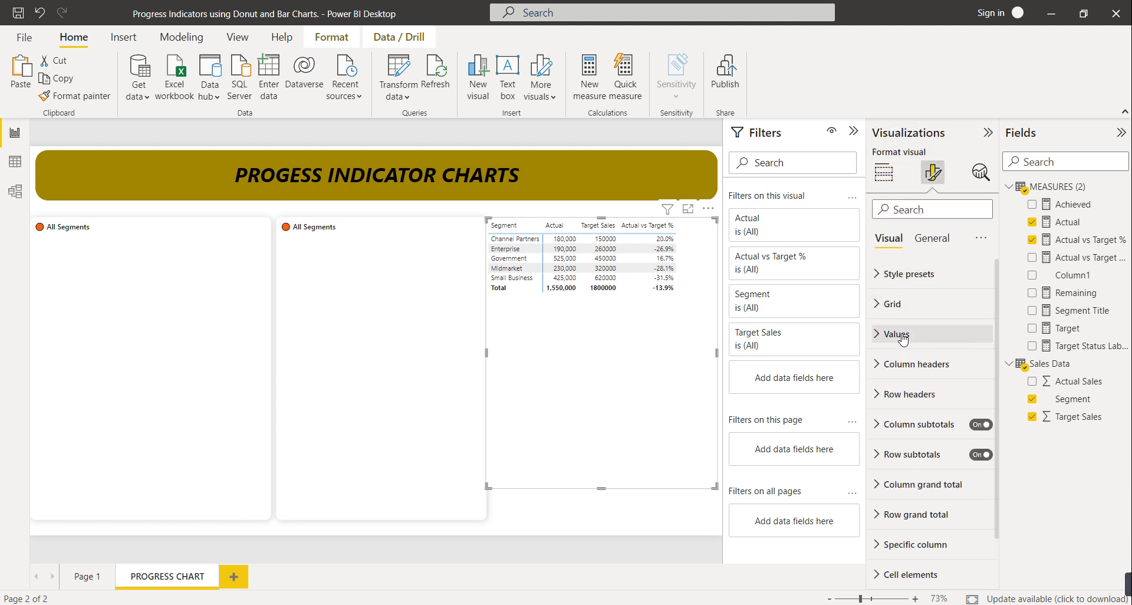
left_click(901, 335)
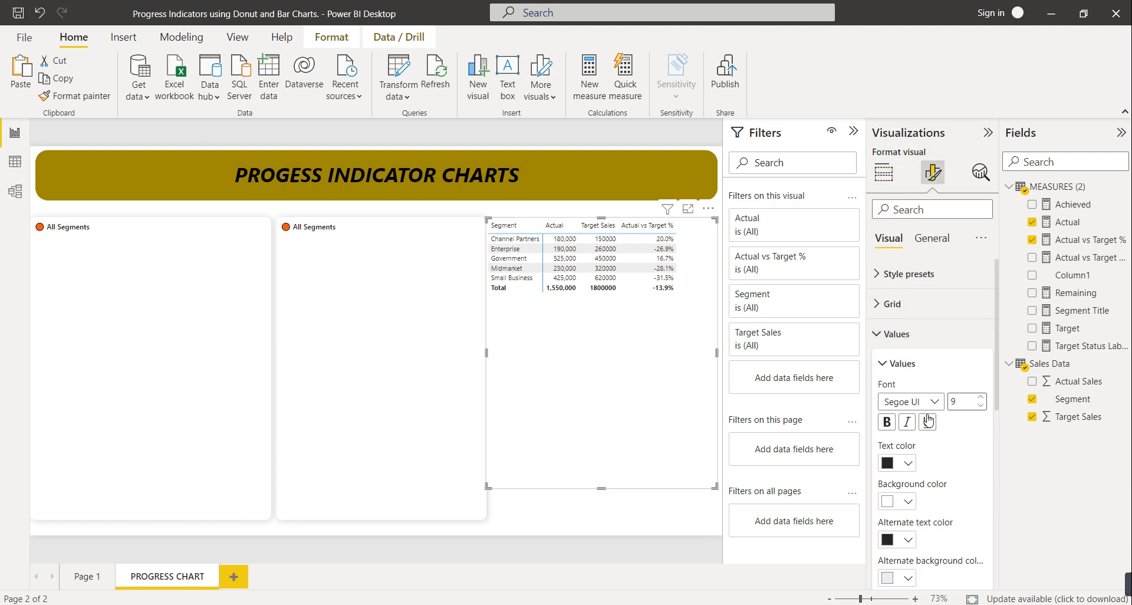
left_click(980, 399)
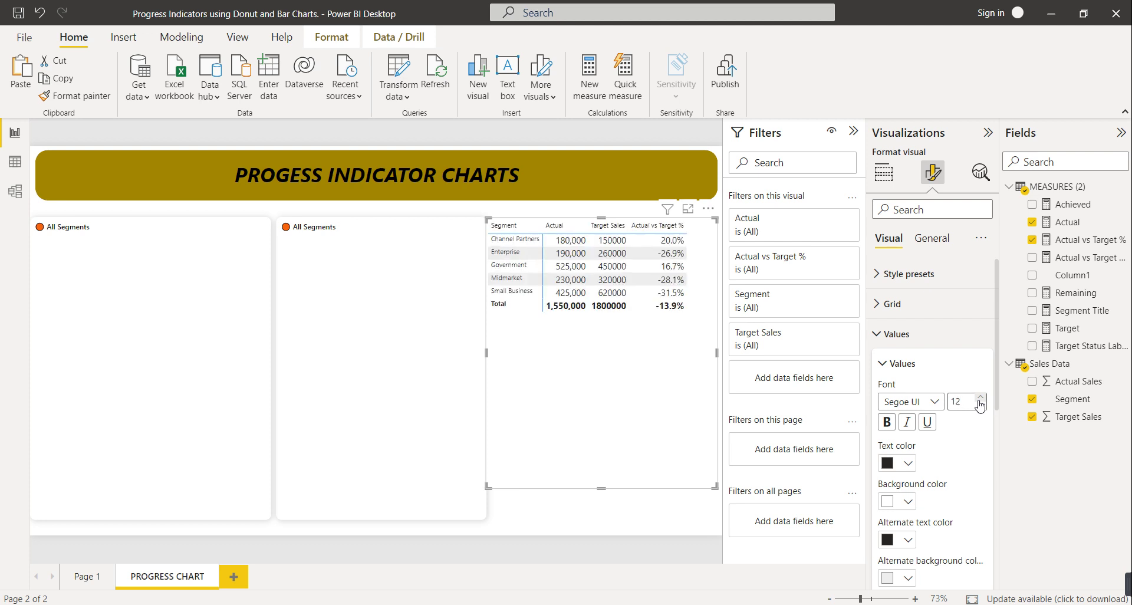
left_click(906, 372)
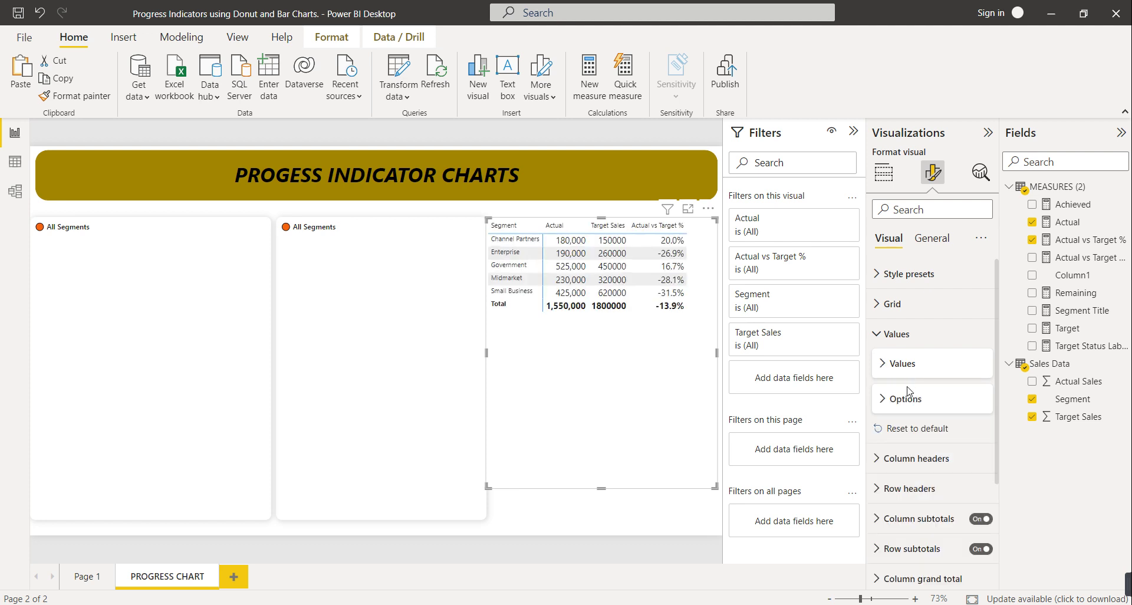
Set the font size of the matrix column headers to 12.
left_click(932, 460)
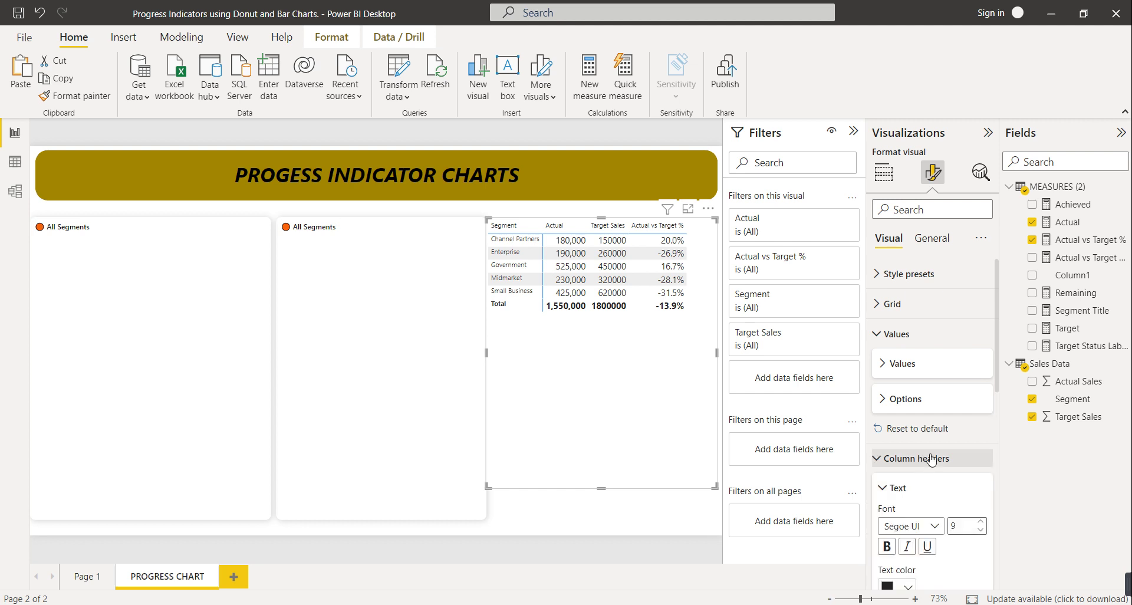
left_click(979, 522)
left_click(979, 523)
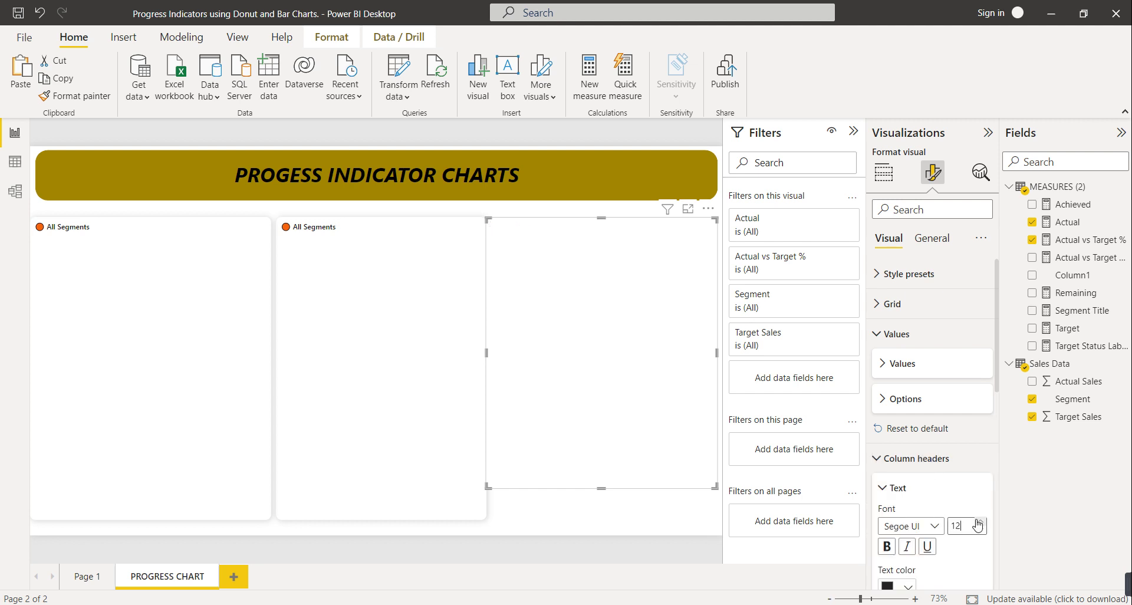
left_click(897, 488)
left_click(911, 459)
Set the font size of the matrix row headers to 13 and deselect the matrix.
left_click(910, 489)
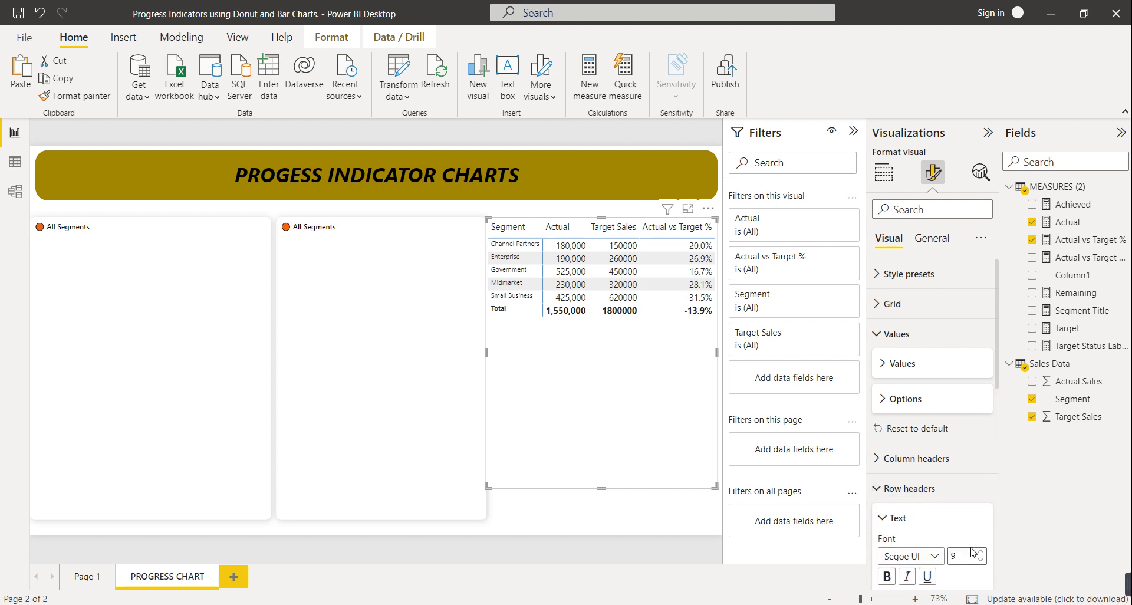
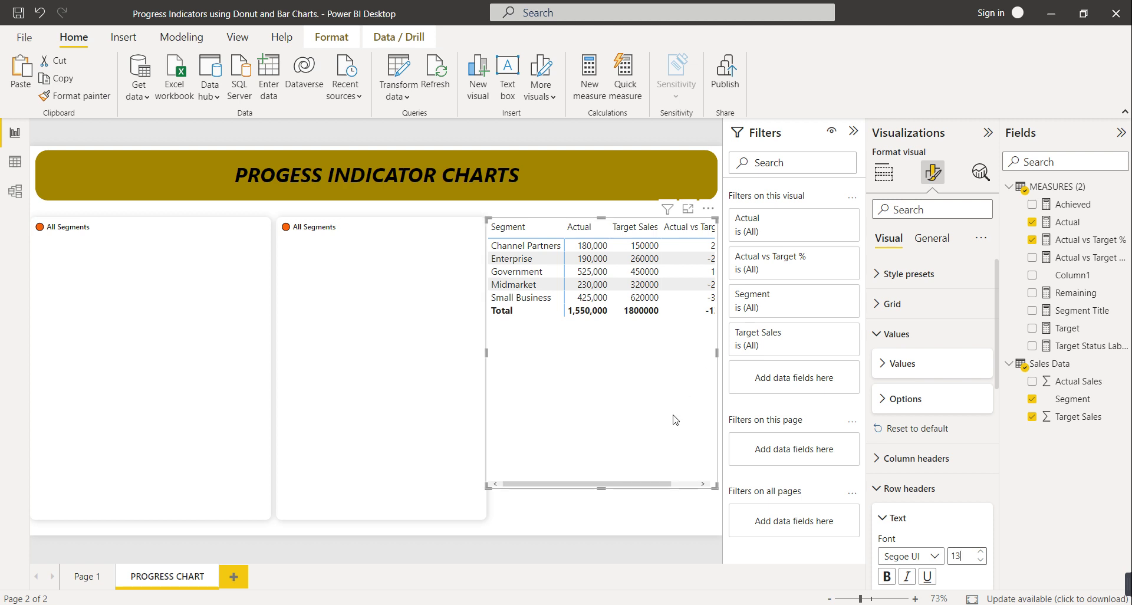
left_click_drag(657, 484, 682, 486)
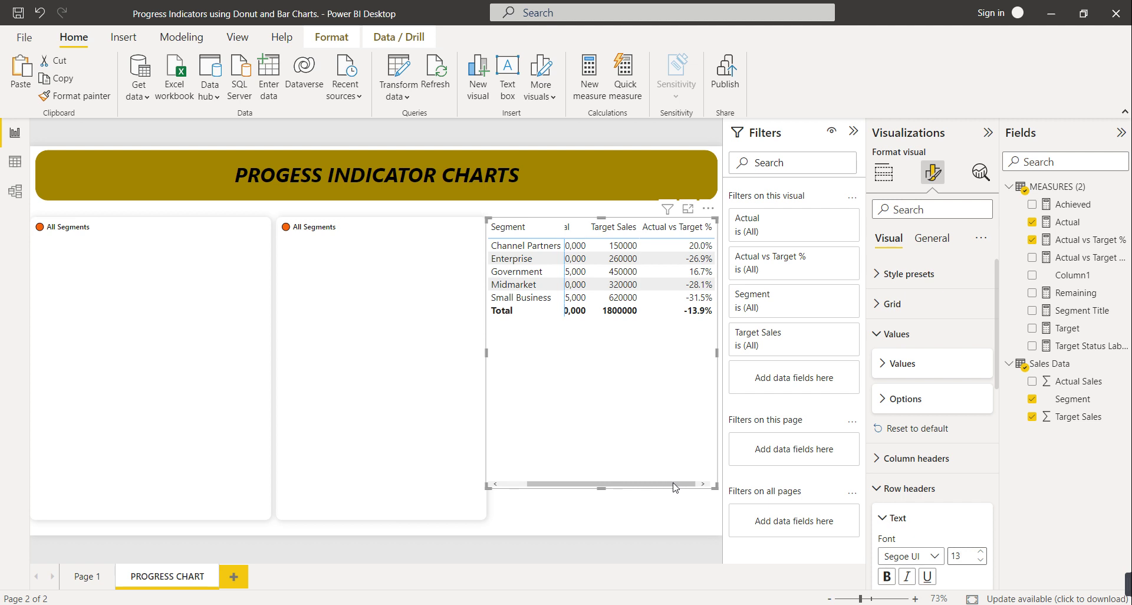
left_click(627, 549)
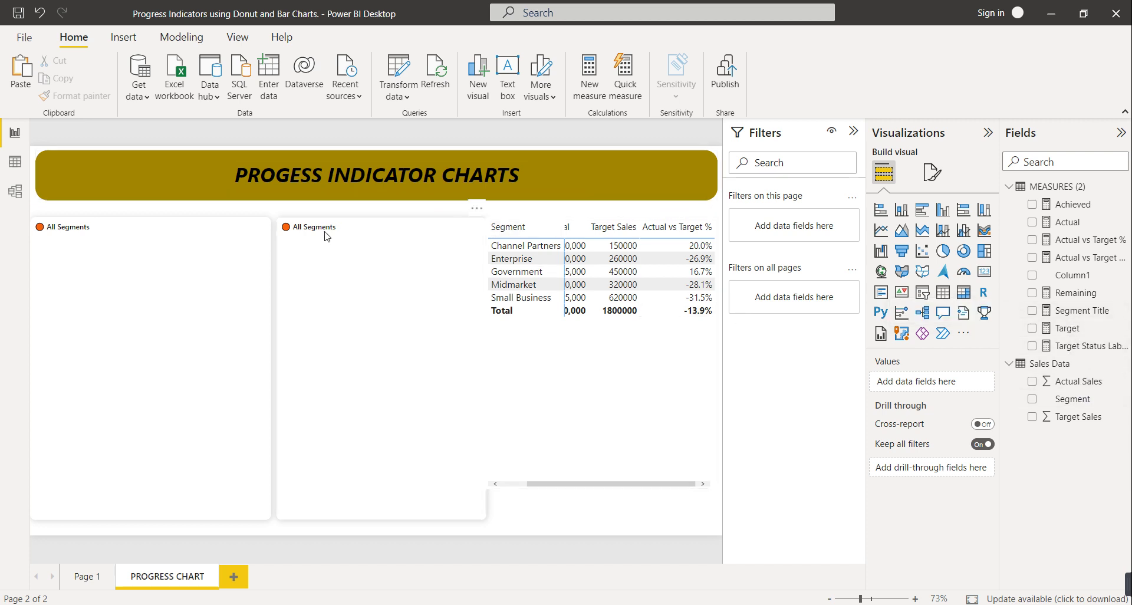
Check the card titles by filtering on Channel Partners, Enterprise and Government in turn, and clear the segment selection.
left_click(508, 255)
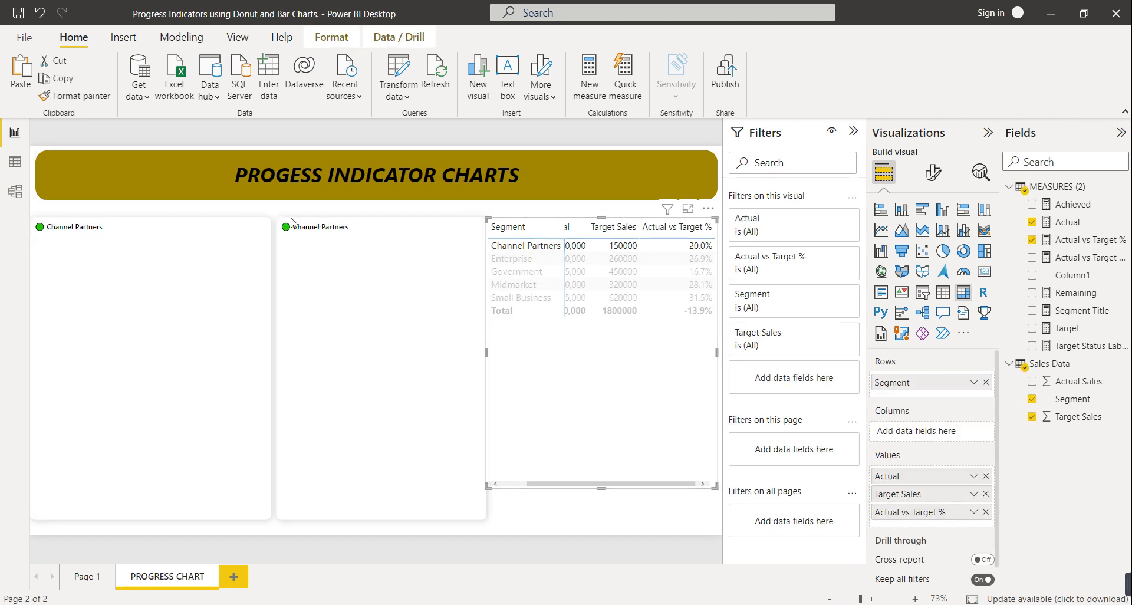
left_click(517, 263)
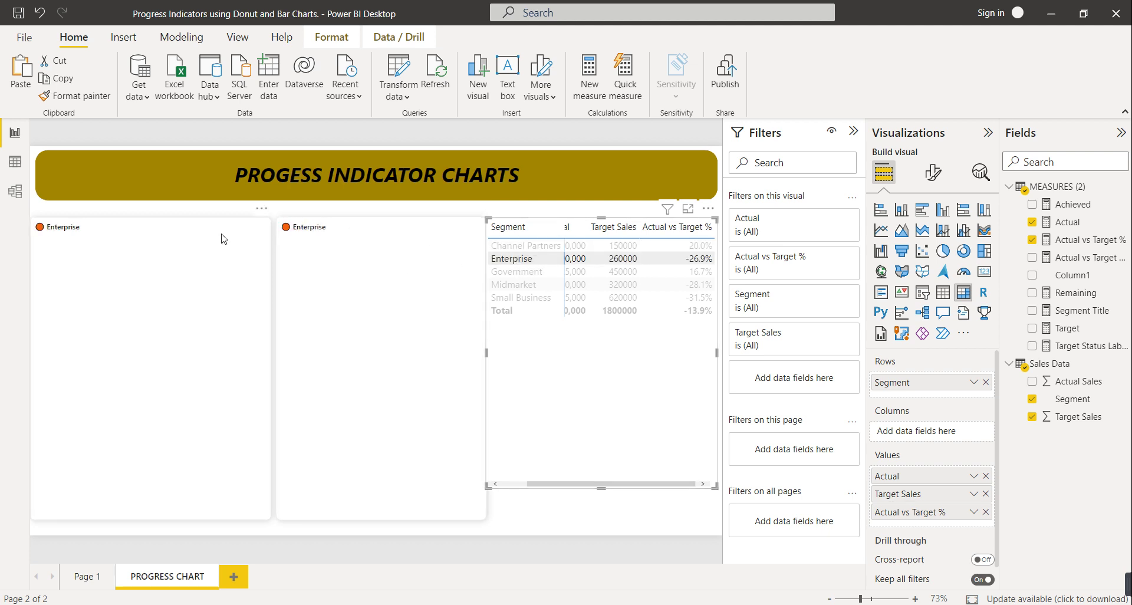
left_click(517, 271)
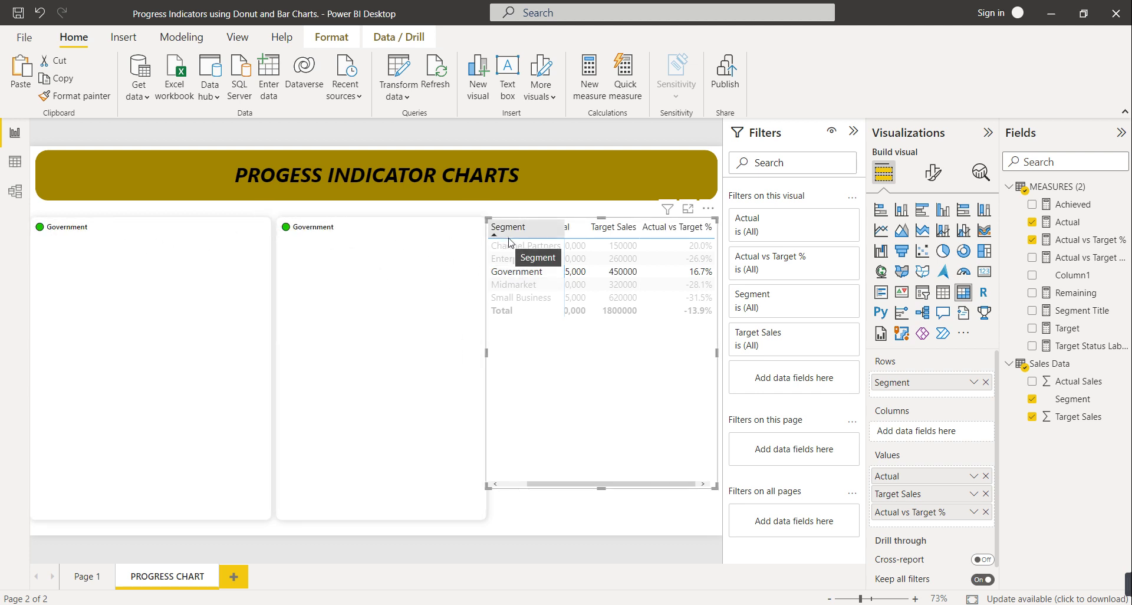
left_click_drag(555, 378, 559, 378)
left_click(565, 392)
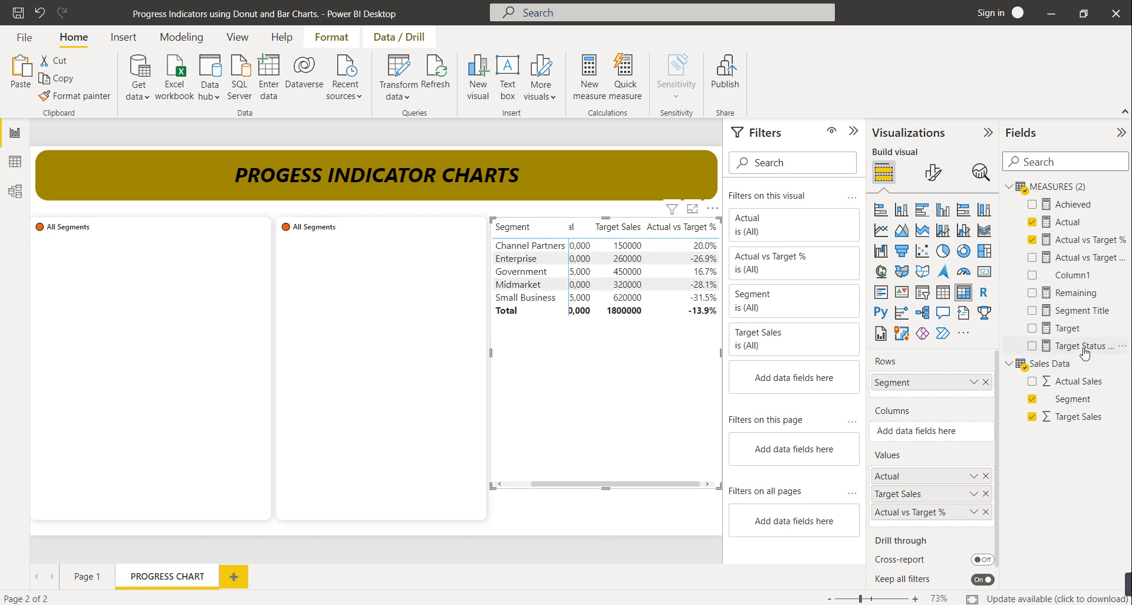
Examine the Segment Title measure's formula and view the emoji picker at its status circle line without changing the formula.
left_click(1088, 313)
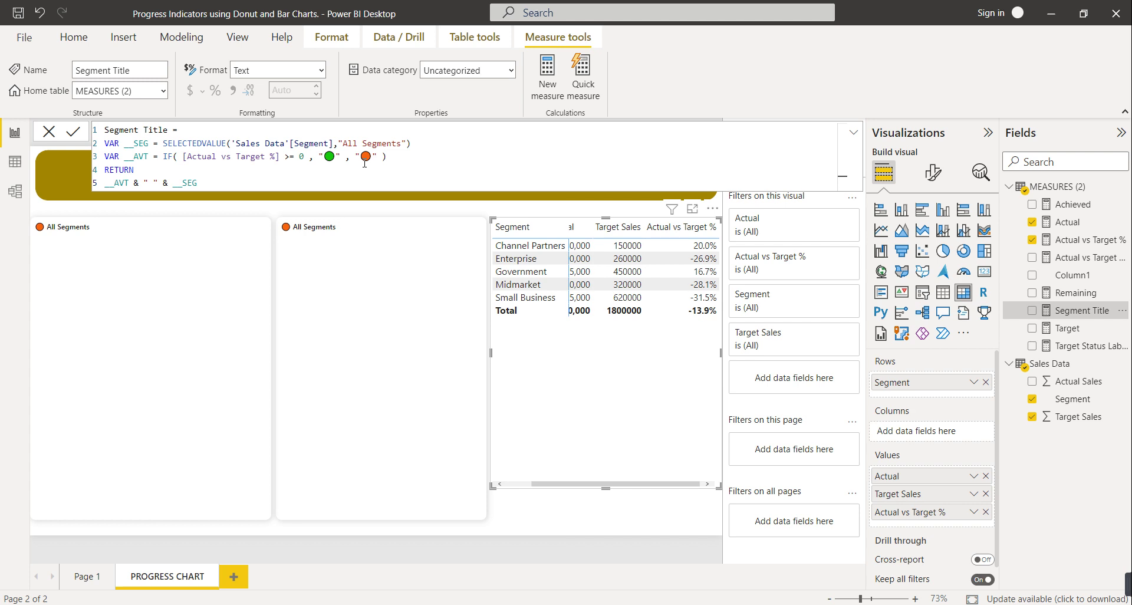
left_click(395, 158)
type(",")
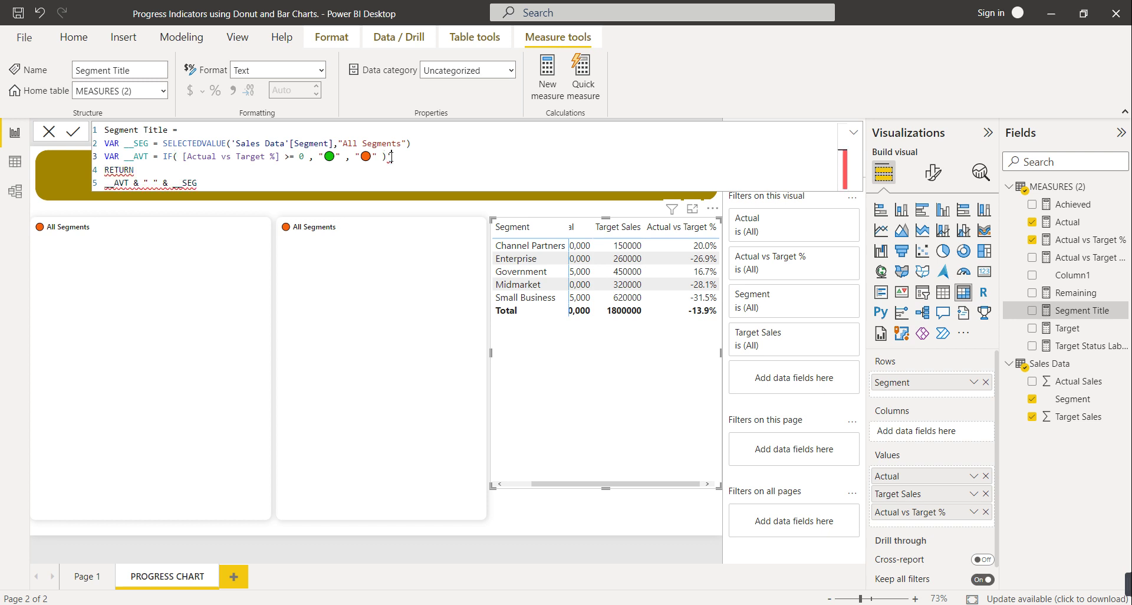
key("BackSpace")
key("super+period")
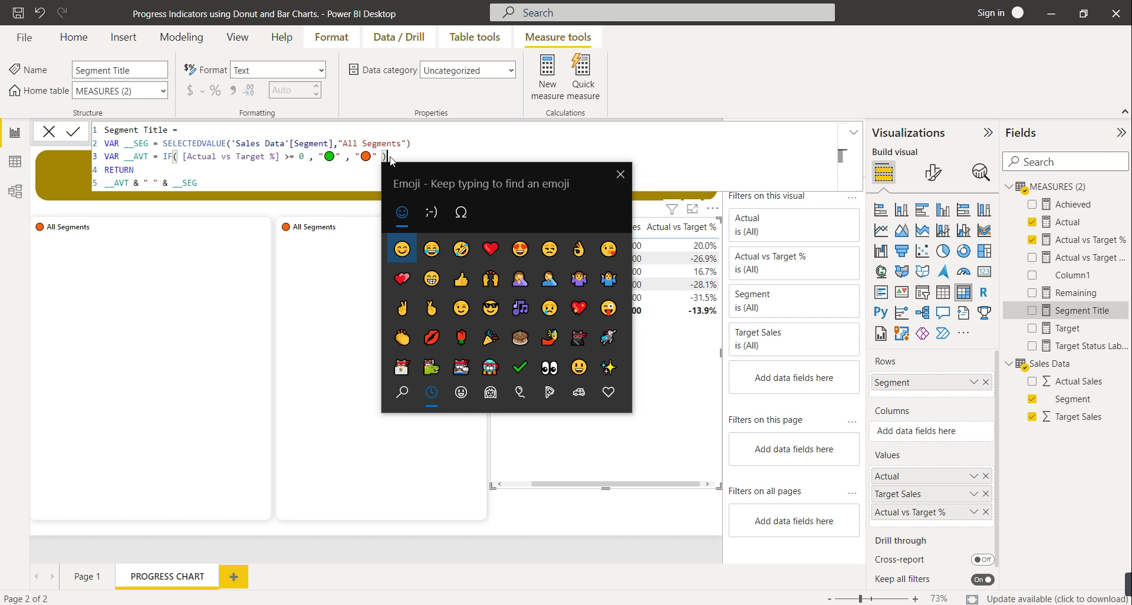
key("Escape")
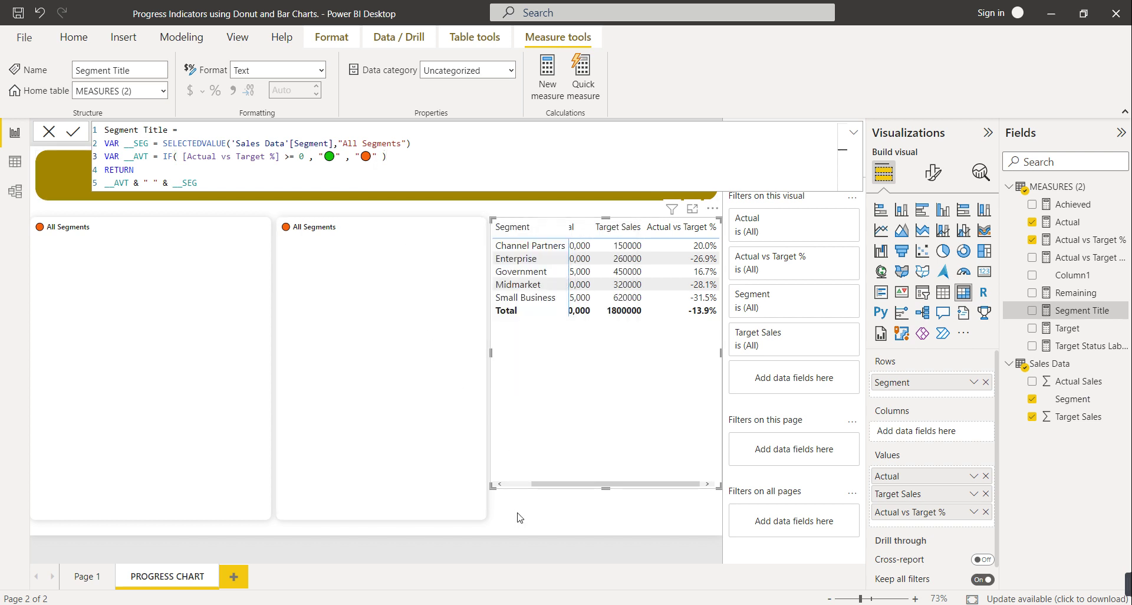
left_click(541, 527)
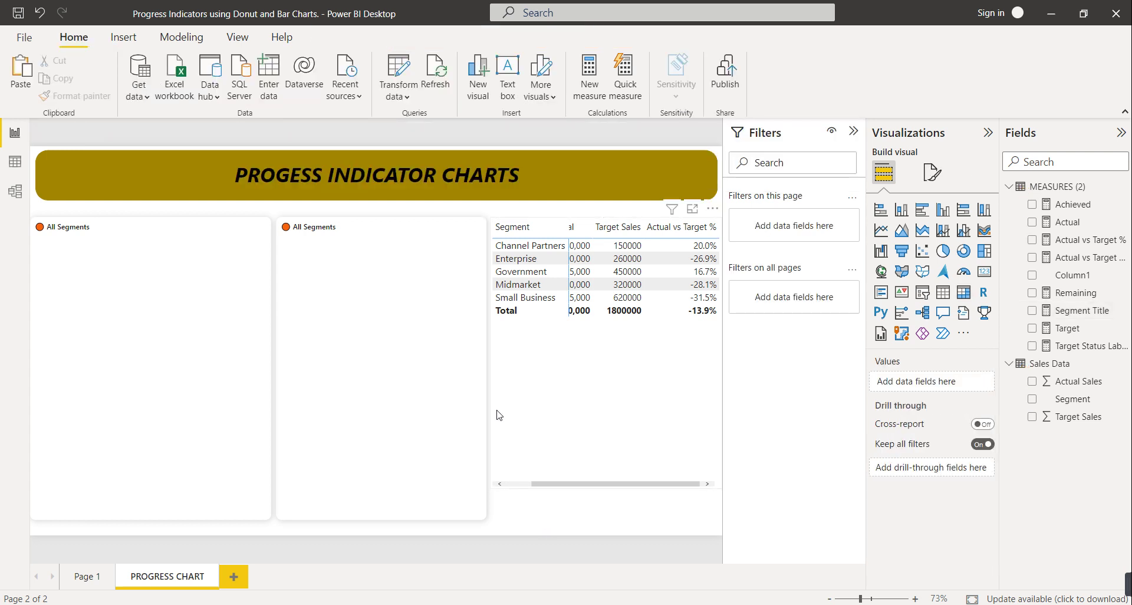
left_click(148, 343)
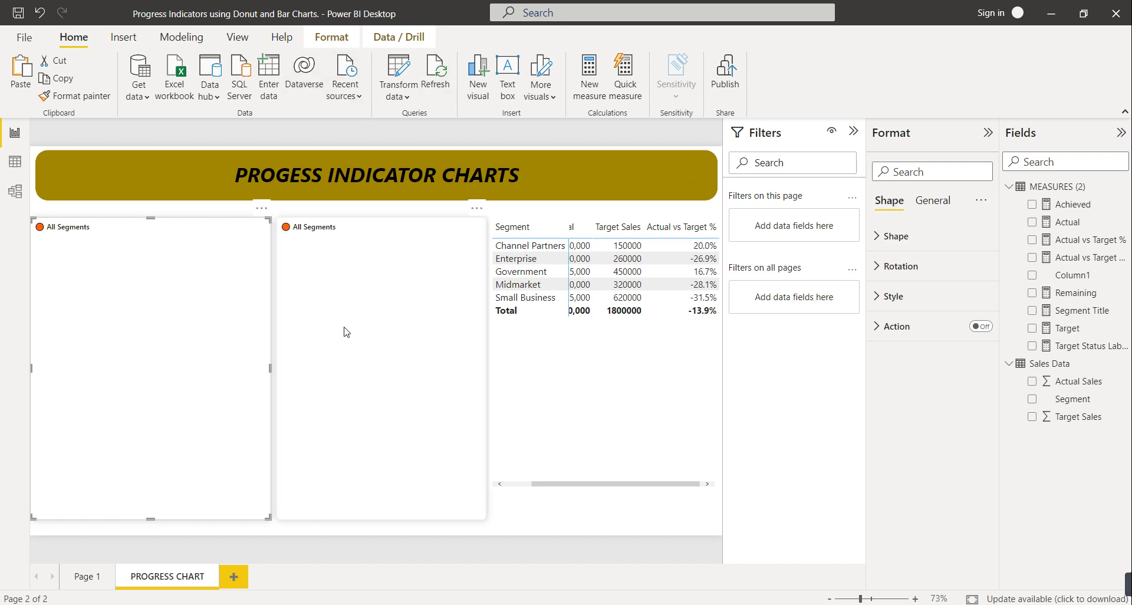
left_click(329, 507)
left_click(391, 527)
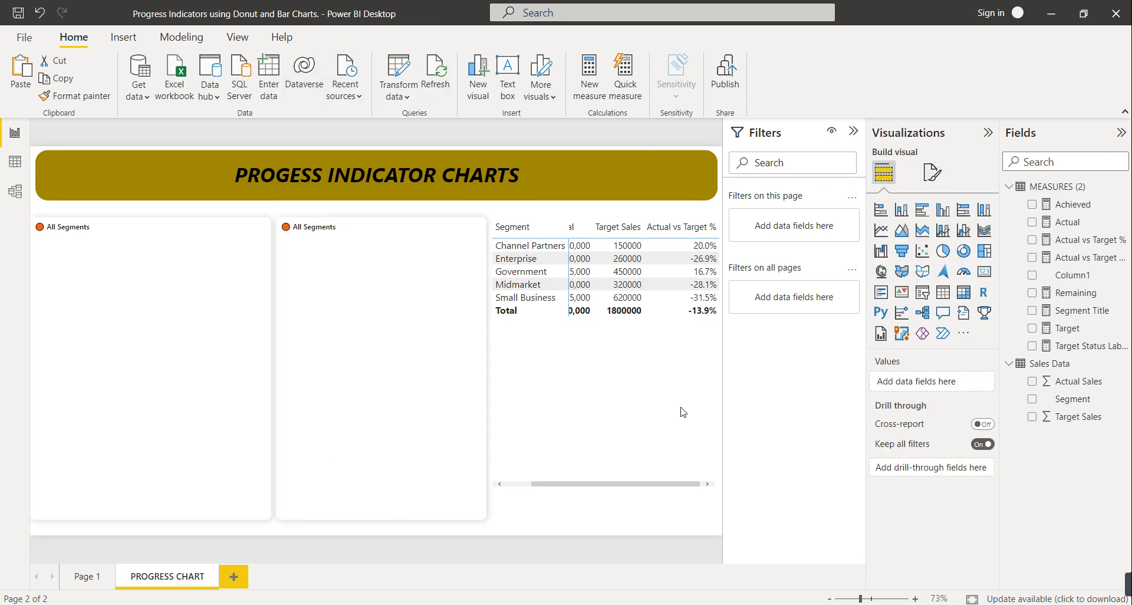
Insert a 100% stacked bar chart across the first All Segments card and plot the Achieved and Remaining measures in it.
left_click(963, 209)
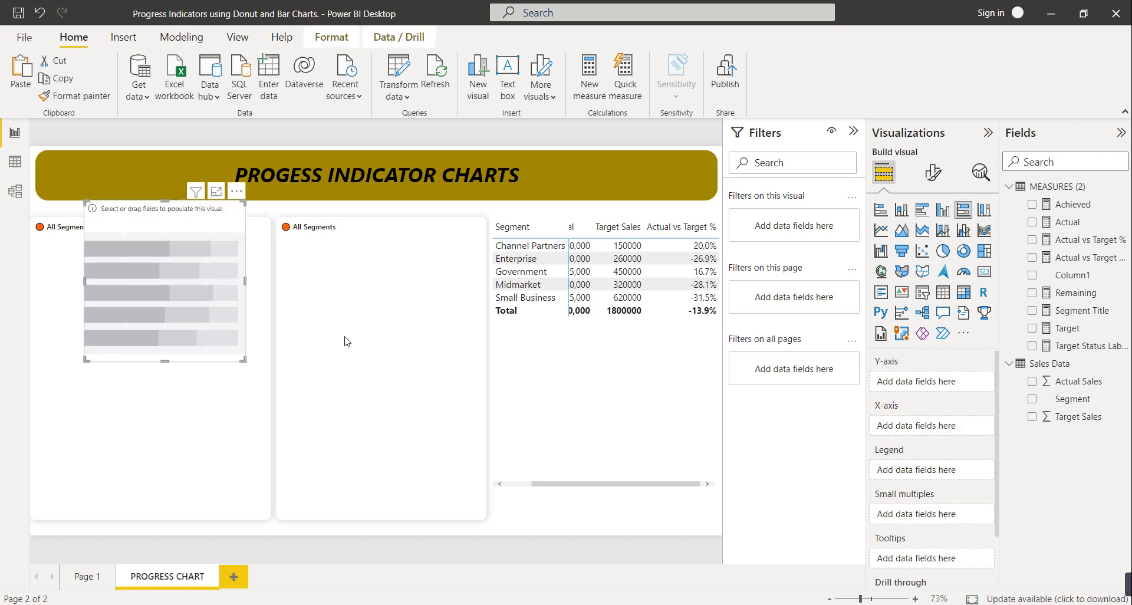
left_click_drag(164, 283, 117, 355)
left_click_drag(197, 352, 270, 369)
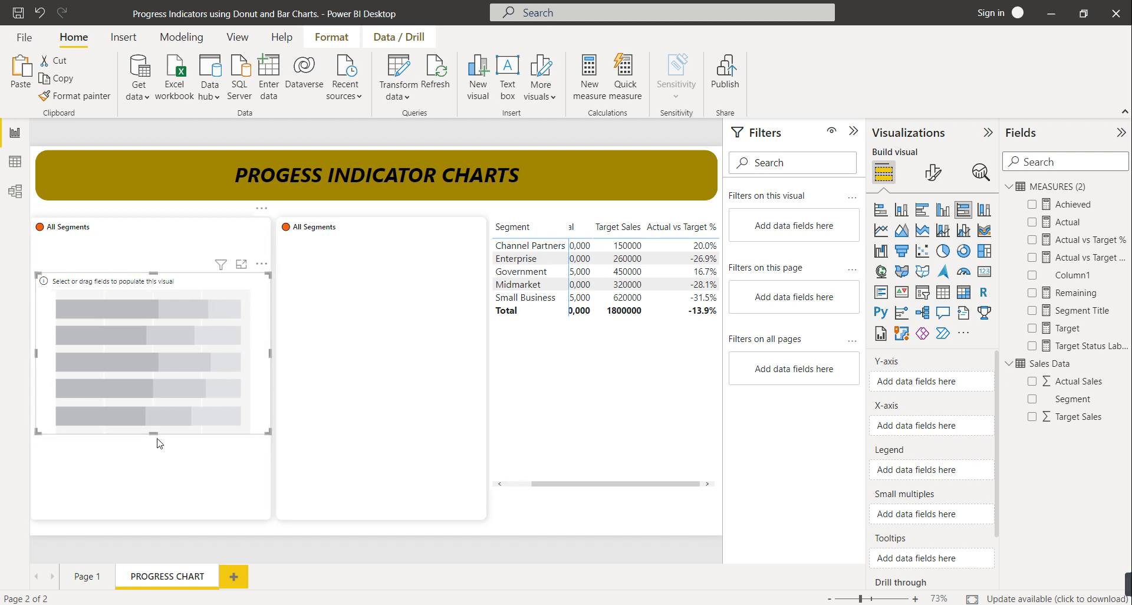
left_click_drag(156, 432, 156, 428)
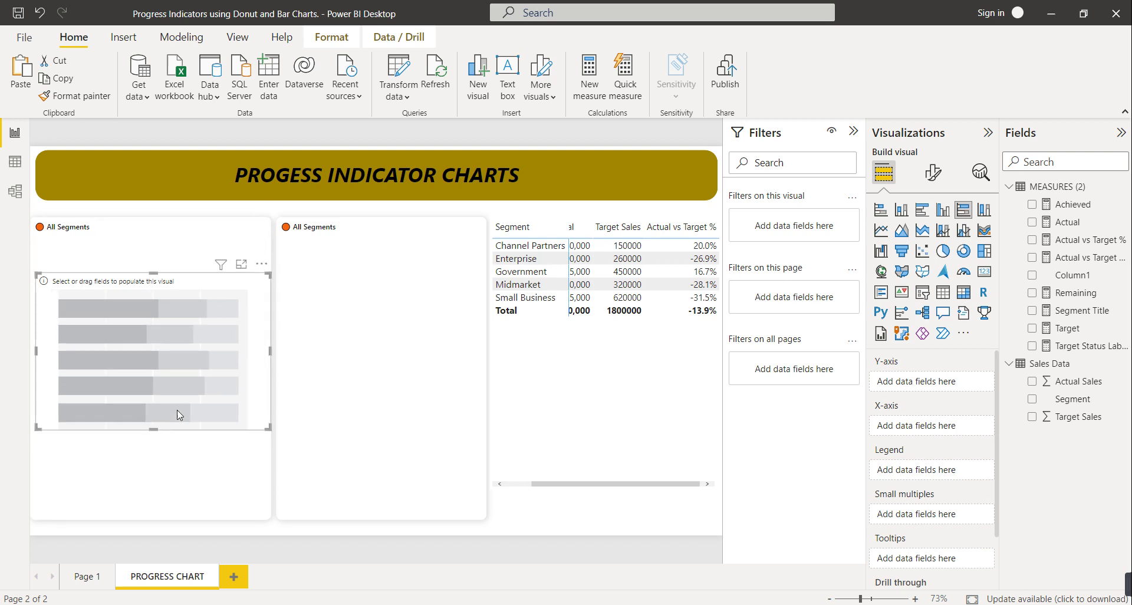
left_click(1032, 205)
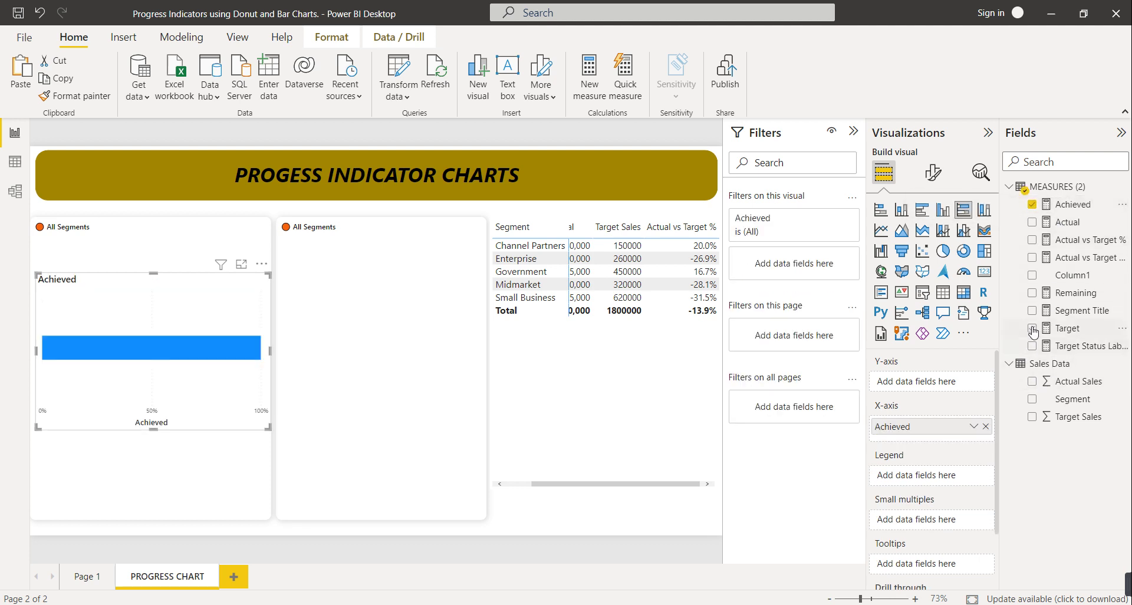
left_click(1032, 293)
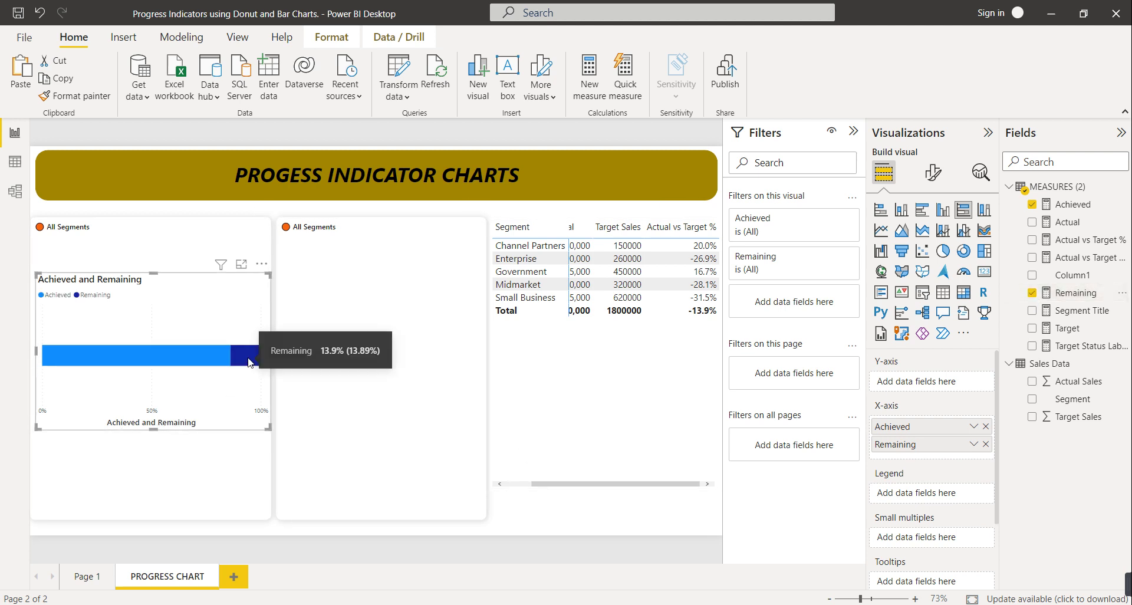
Turn off the Y-axis, X-axis and legend of the Achieved and Remaining bar chart.
left_click(934, 172)
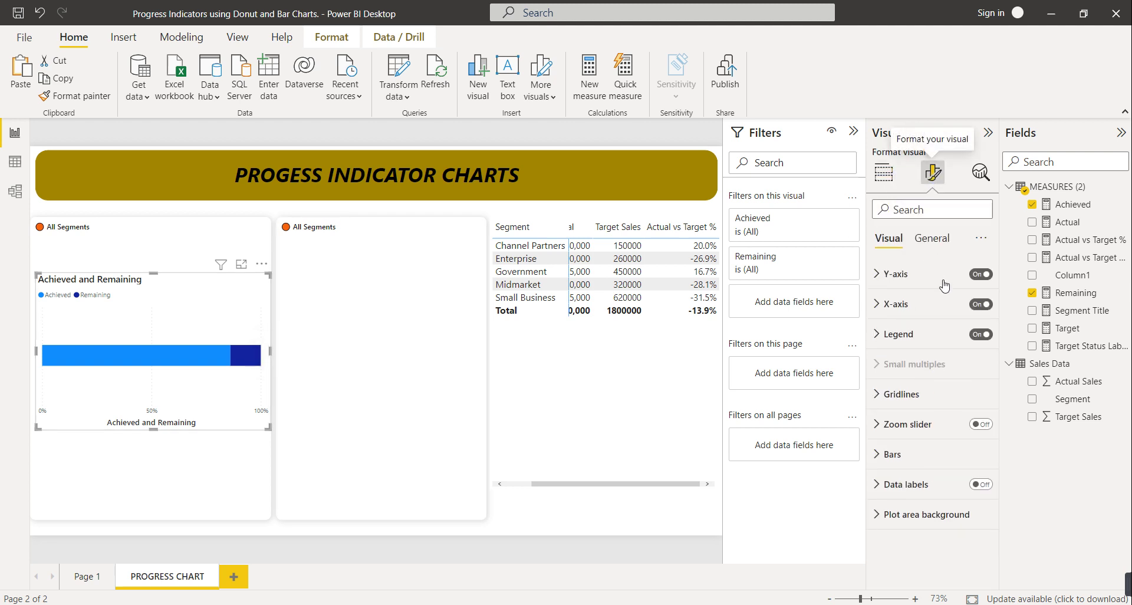
left_click(976, 276)
left_click(974, 308)
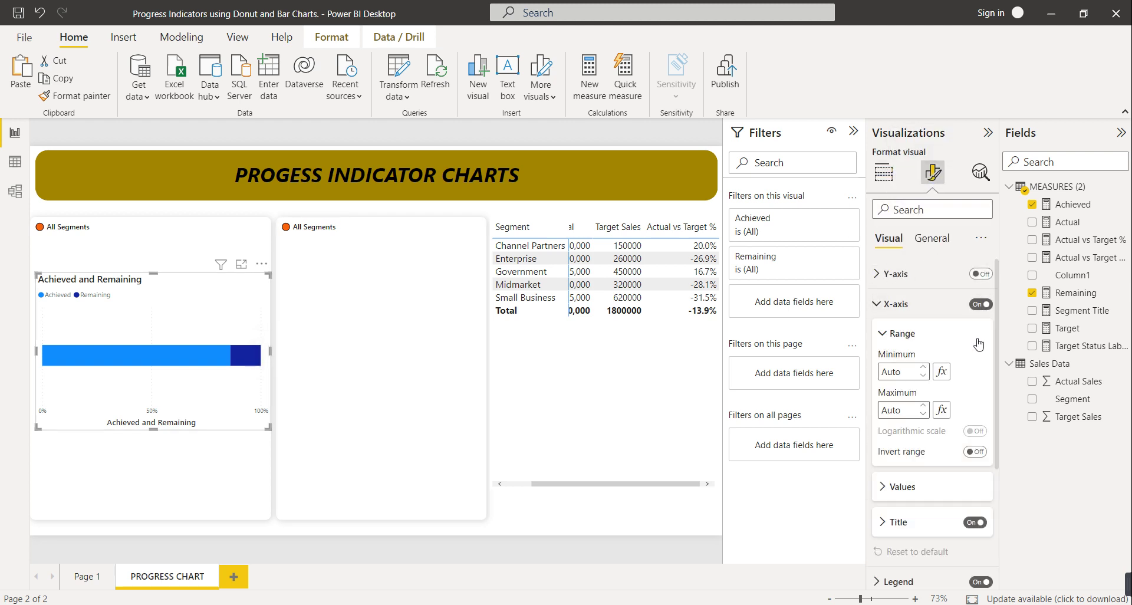
left_click(979, 305)
left_click(925, 306)
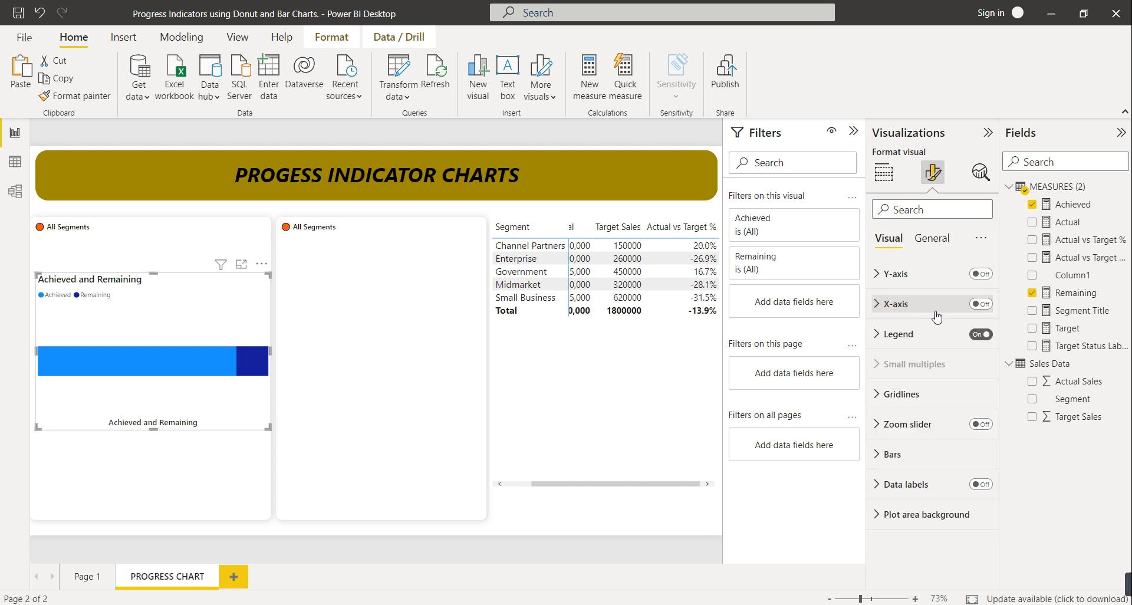
left_click(981, 334)
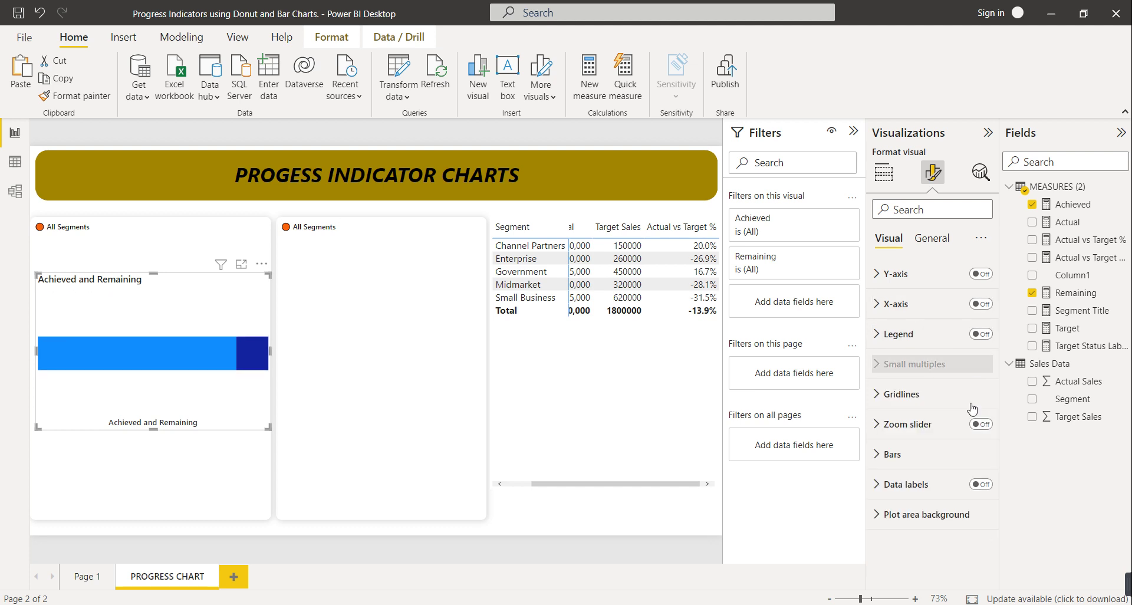
Turn on data labels for the Achieved and Remaining bar chart.
left_click(983, 486)
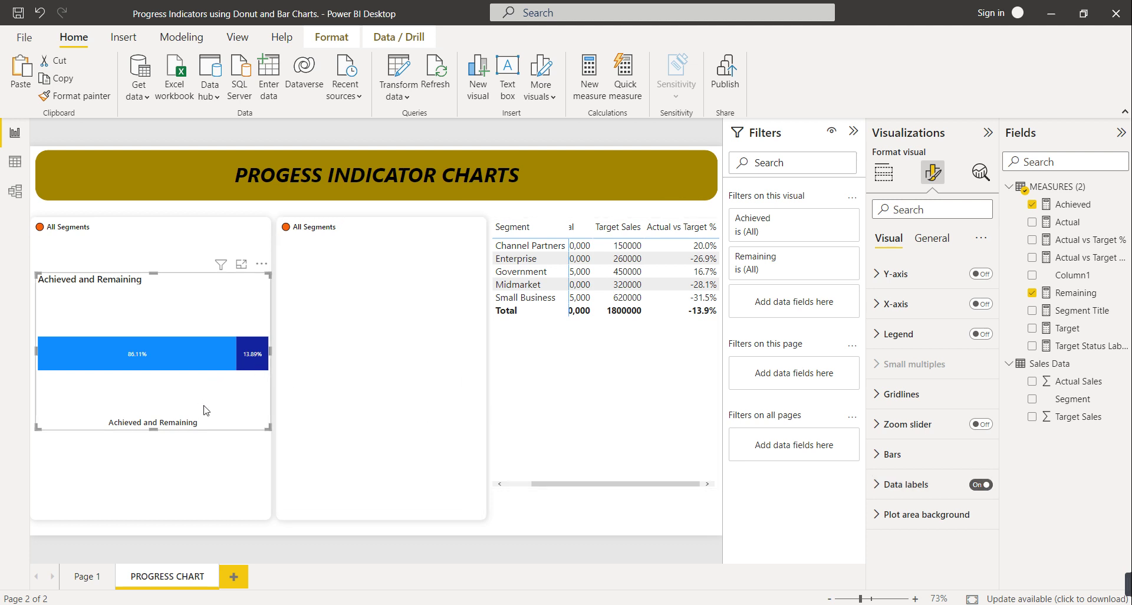
left_click(981, 485)
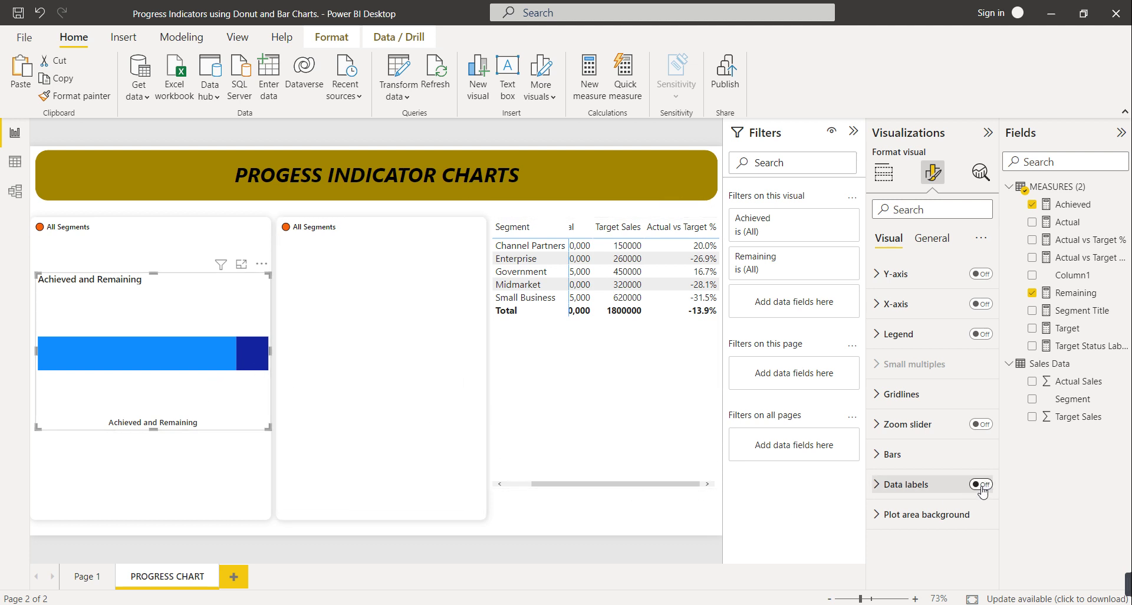
left_click(982, 486)
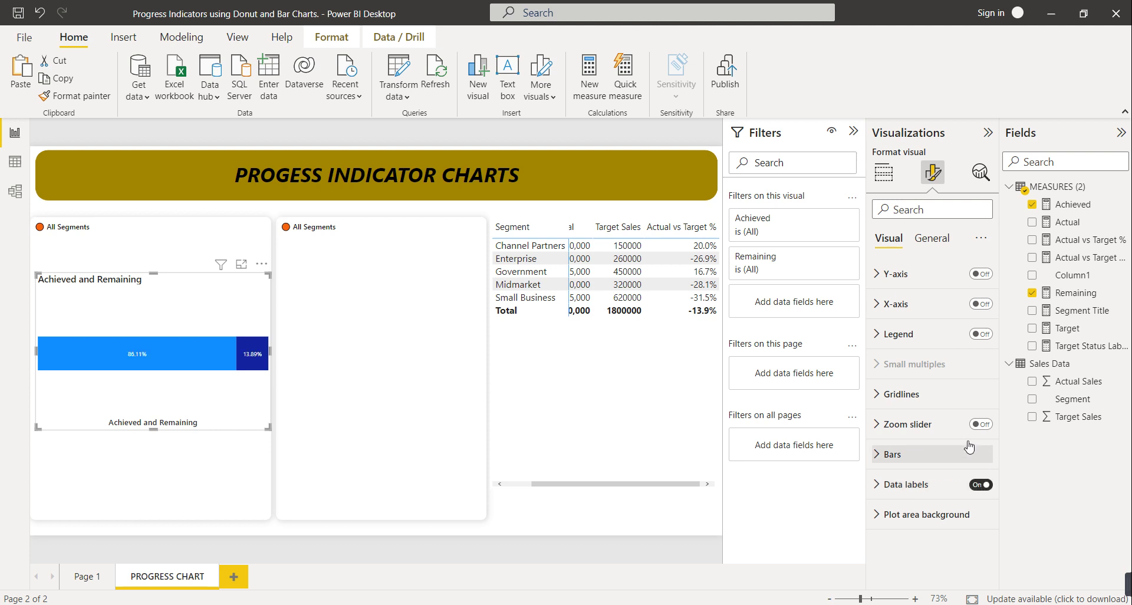
Turn off the header icons and tooltips of the stacked bar chart, keeping its title on.
left_click(929, 240)
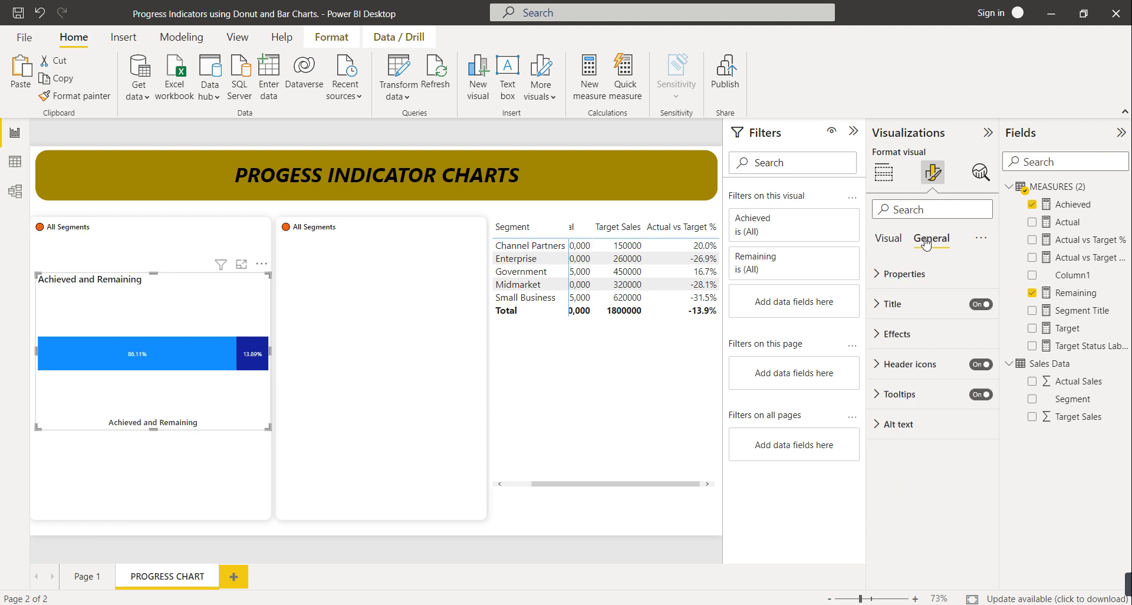
left_click(974, 304)
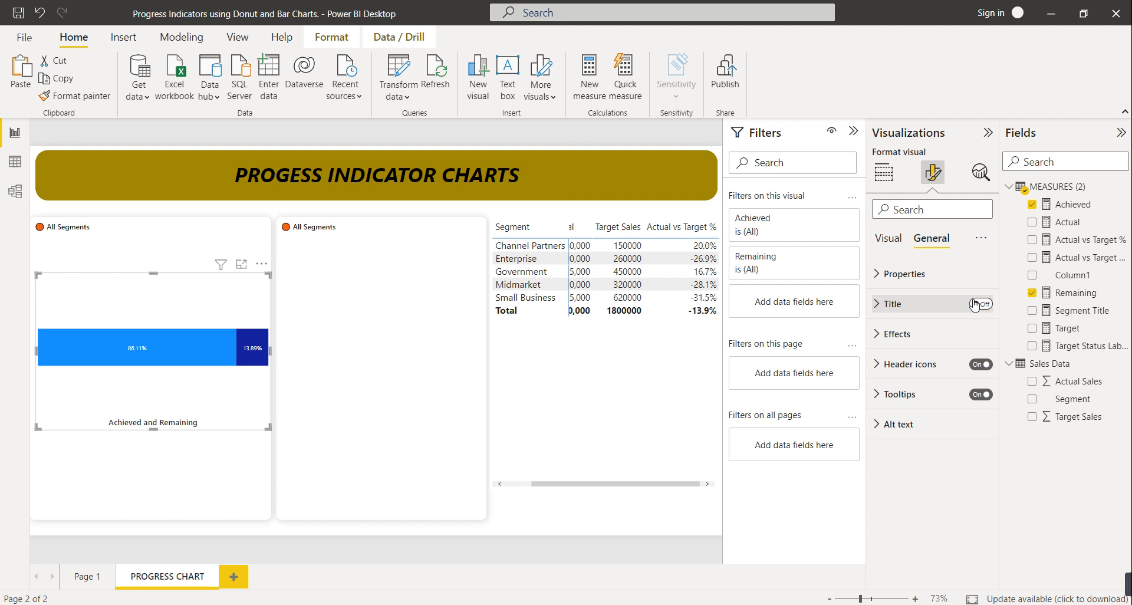
left_click(975, 304)
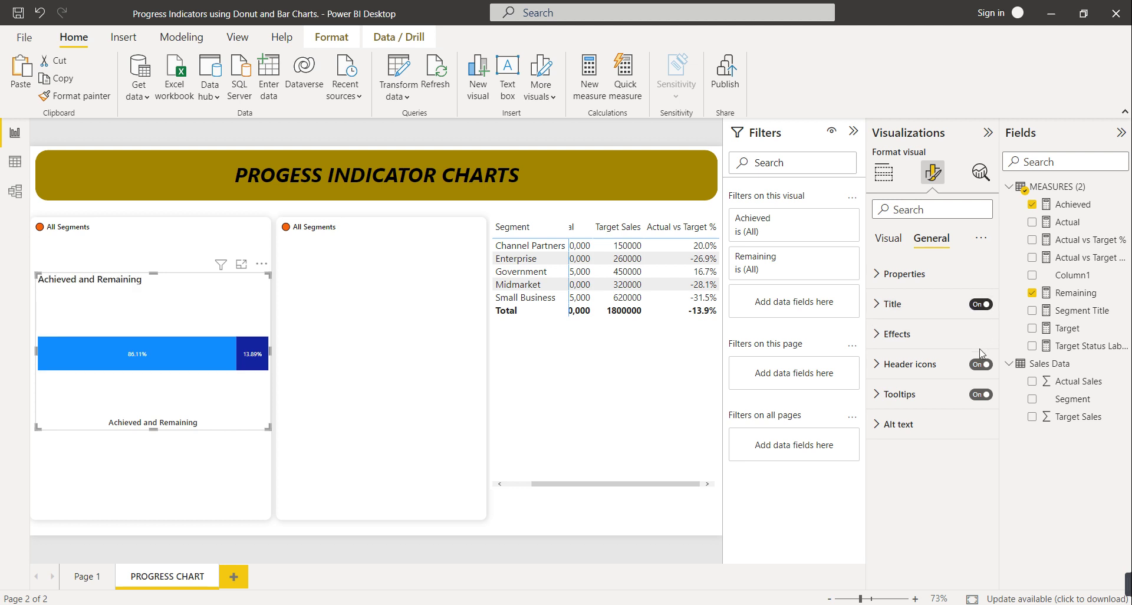
left_click(983, 367)
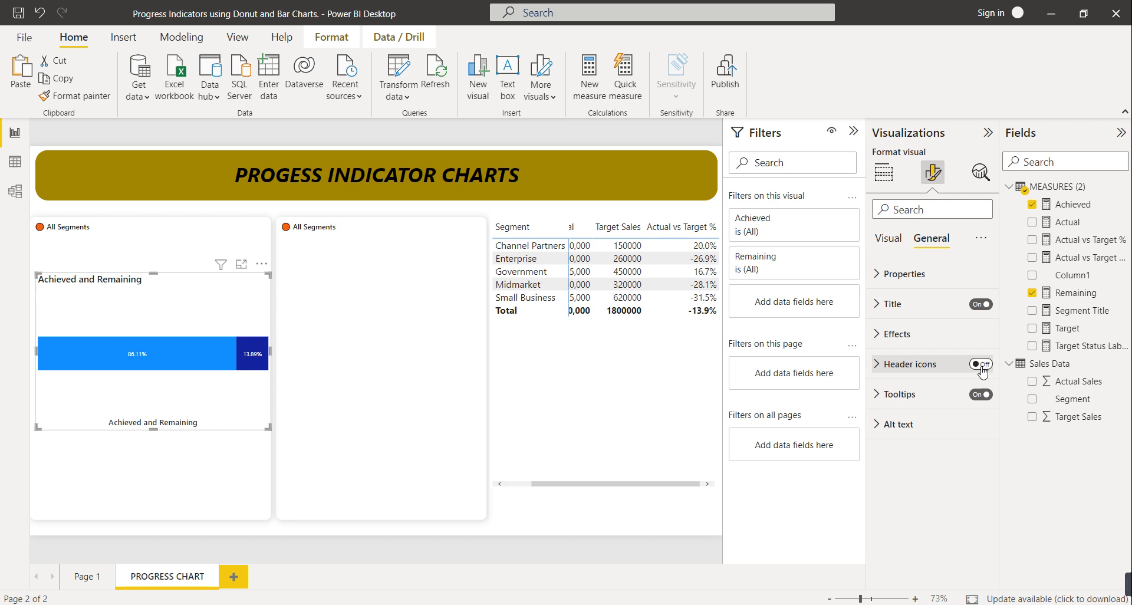
left_click(982, 394)
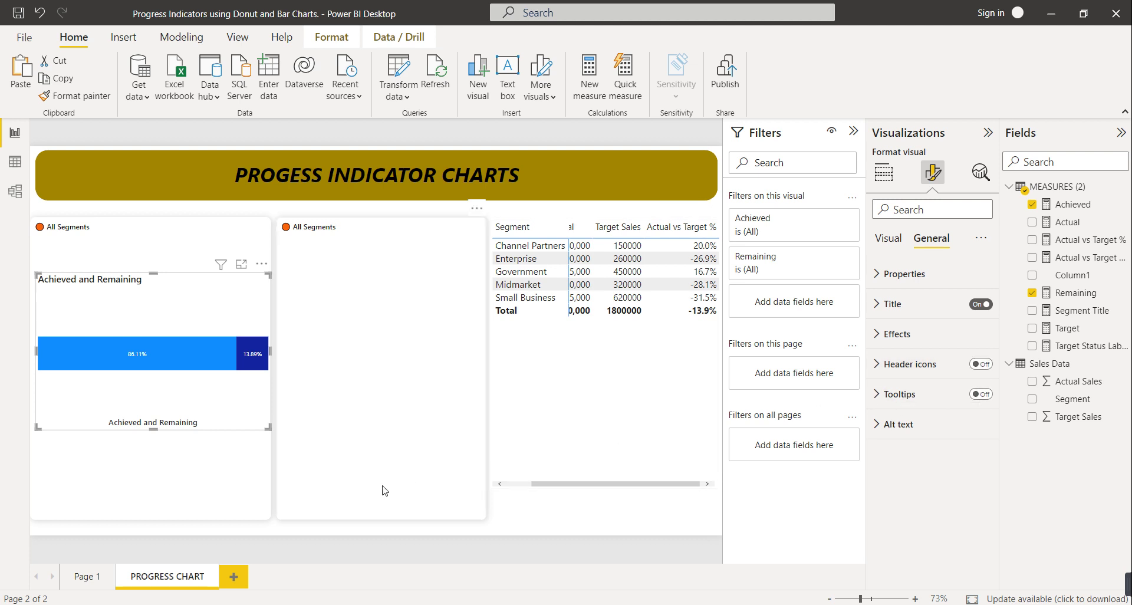
Move the stacked bar chart slightly higher within the first card.
left_click(377, 412)
left_click(183, 410)
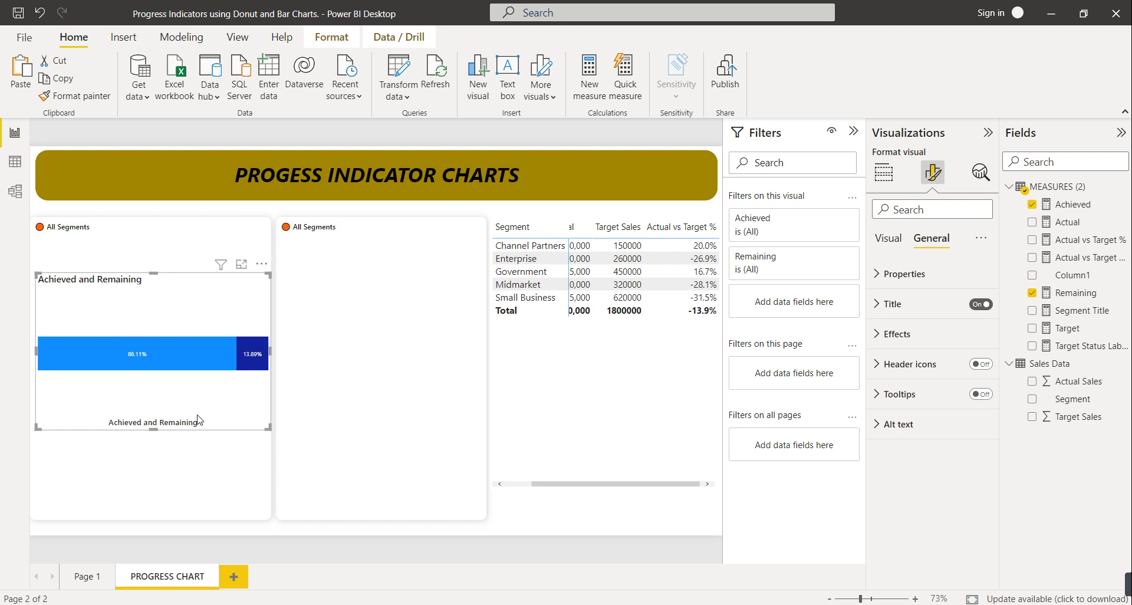
mouse_move(213, 422)
left_mouse_down()
mouse_move(211, 401)
mouse_move(211, 412)
left_mouse_up()
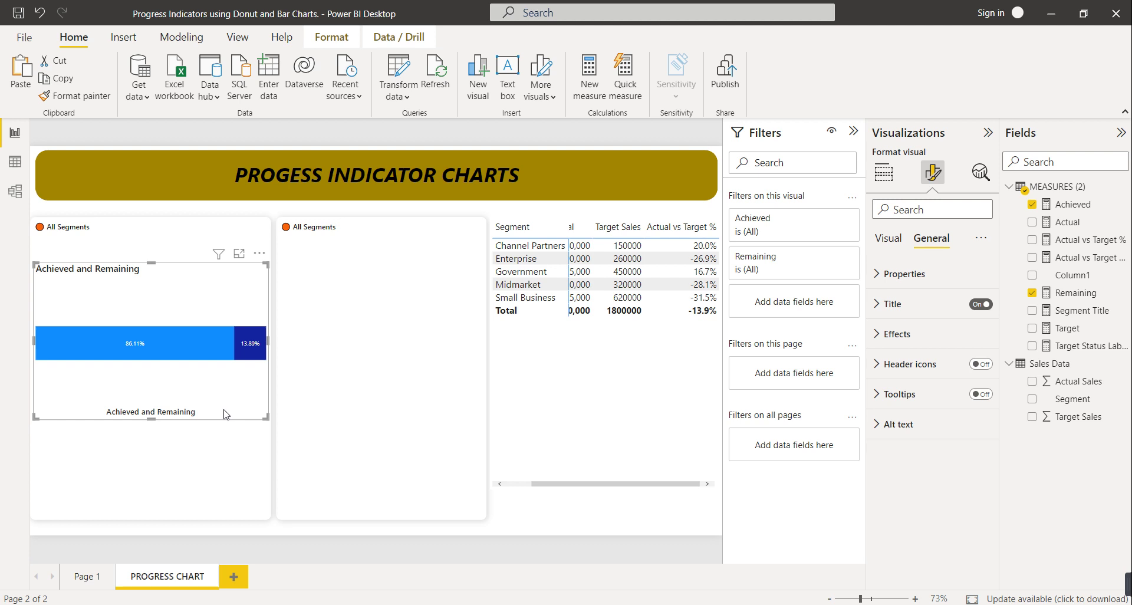
Set the colour of the Remaining bar in the stacked bar chart to light grey.
left_click(884, 241)
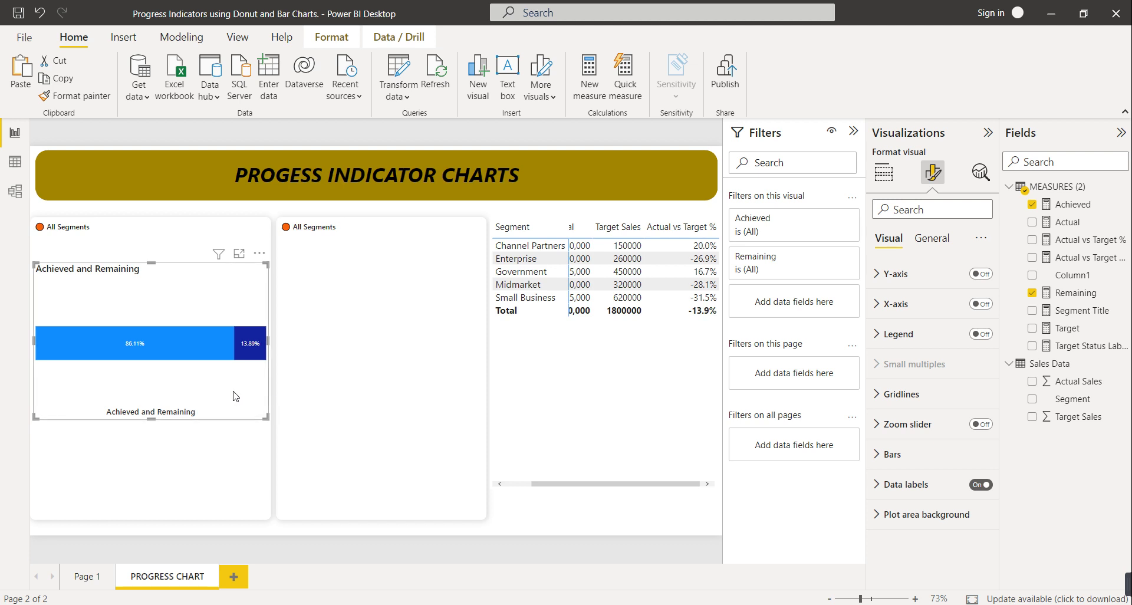
left_click(299, 442)
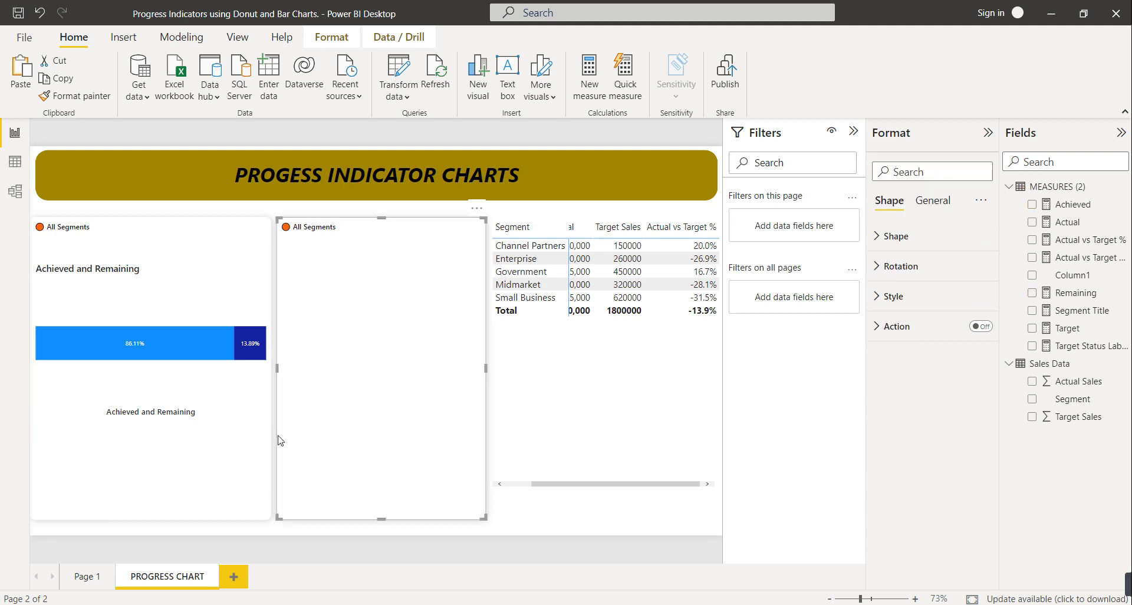
left_click(282, 530)
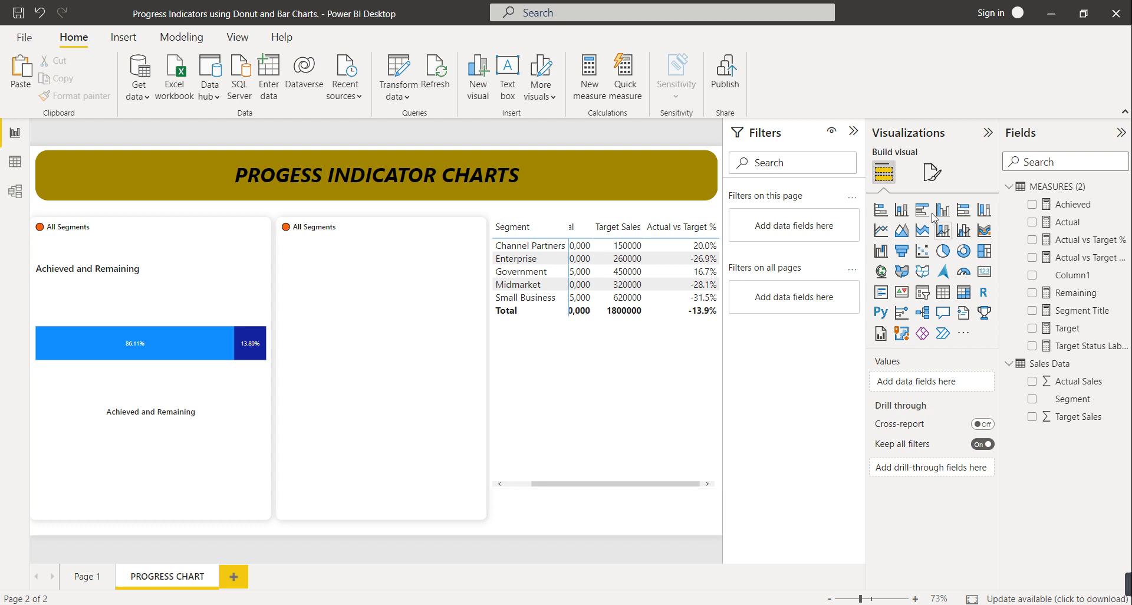
left_click(931, 178)
left_click(246, 386)
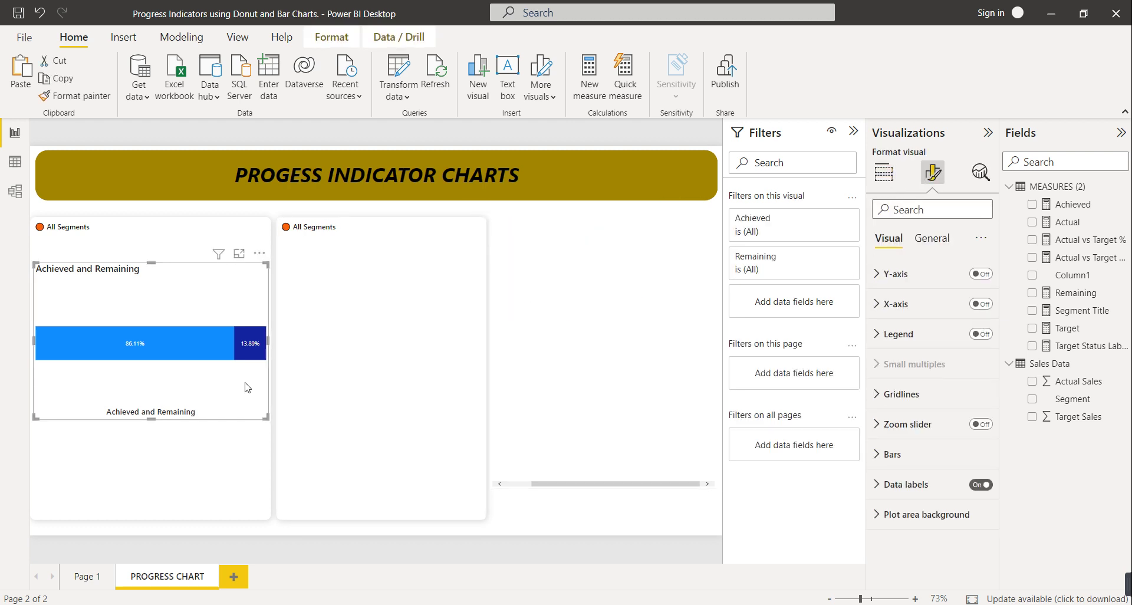
left_click(893, 454)
scroll(899, 486, "down", 1)
scroll(899, 486, "down", 2)
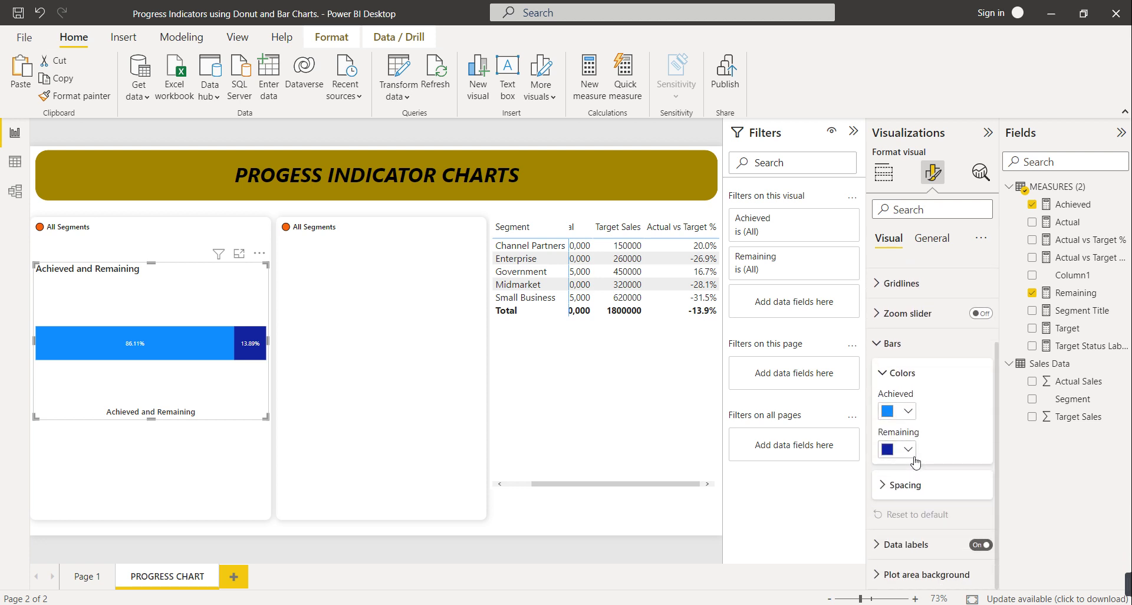
left_click(913, 454)
left_click(907, 272)
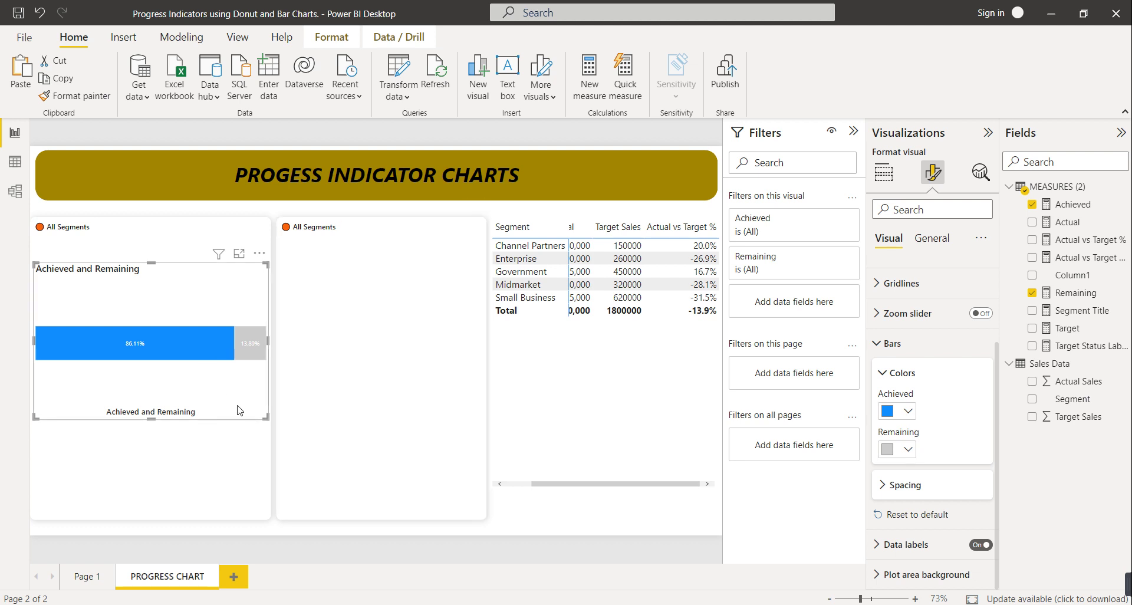
Insert a card visual in the lower part of the first All Segments card and show the Remaining measure in it.
left_click(223, 449)
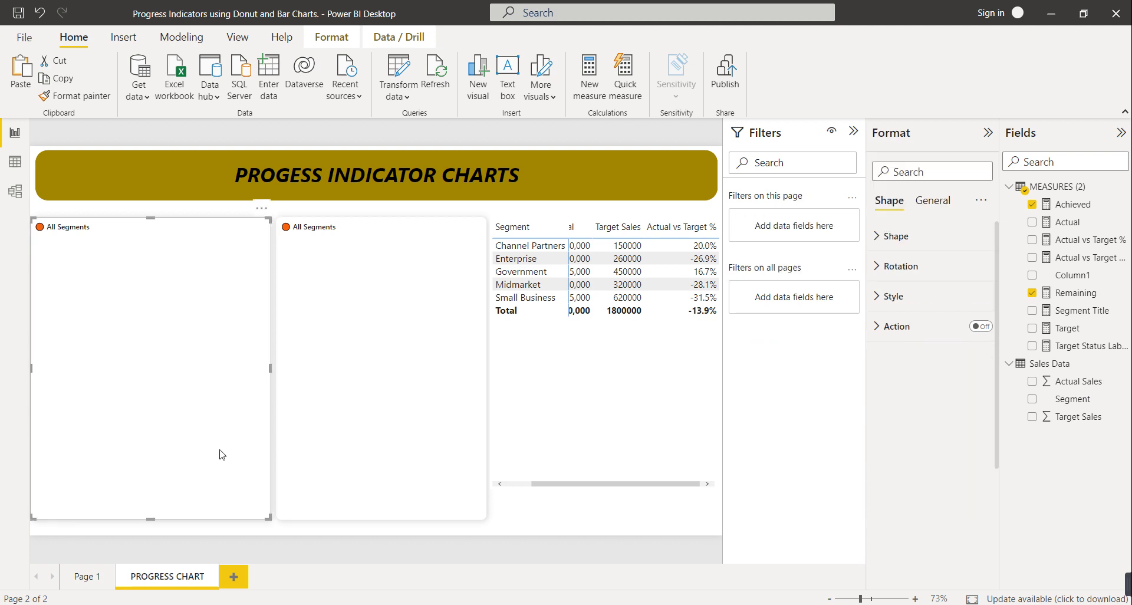
left_click(280, 532)
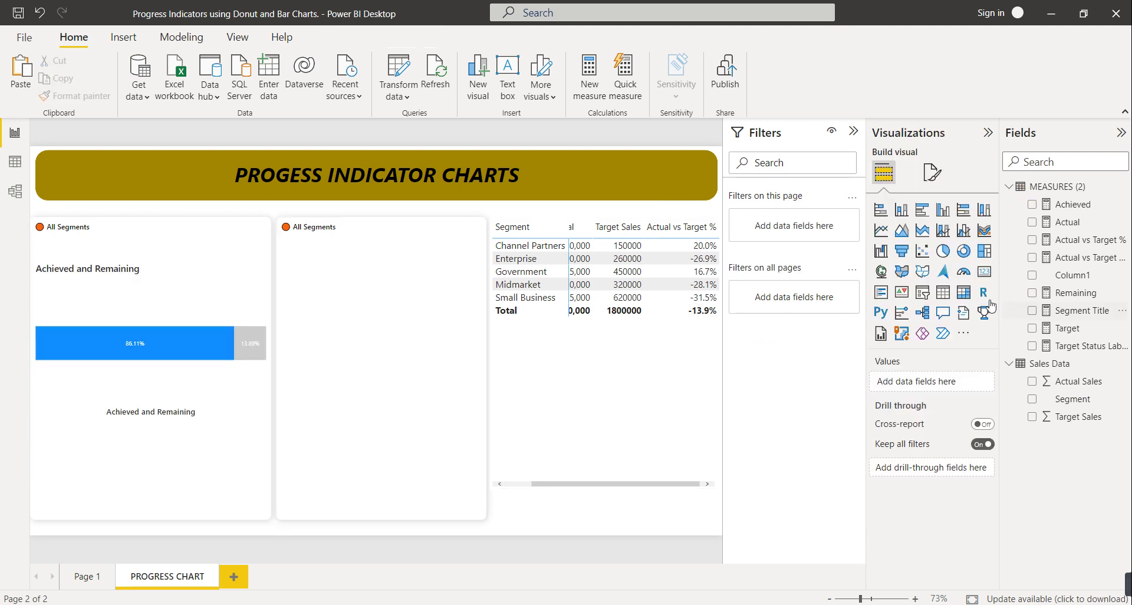
left_click(985, 272)
left_click_drag(198, 319, 184, 456)
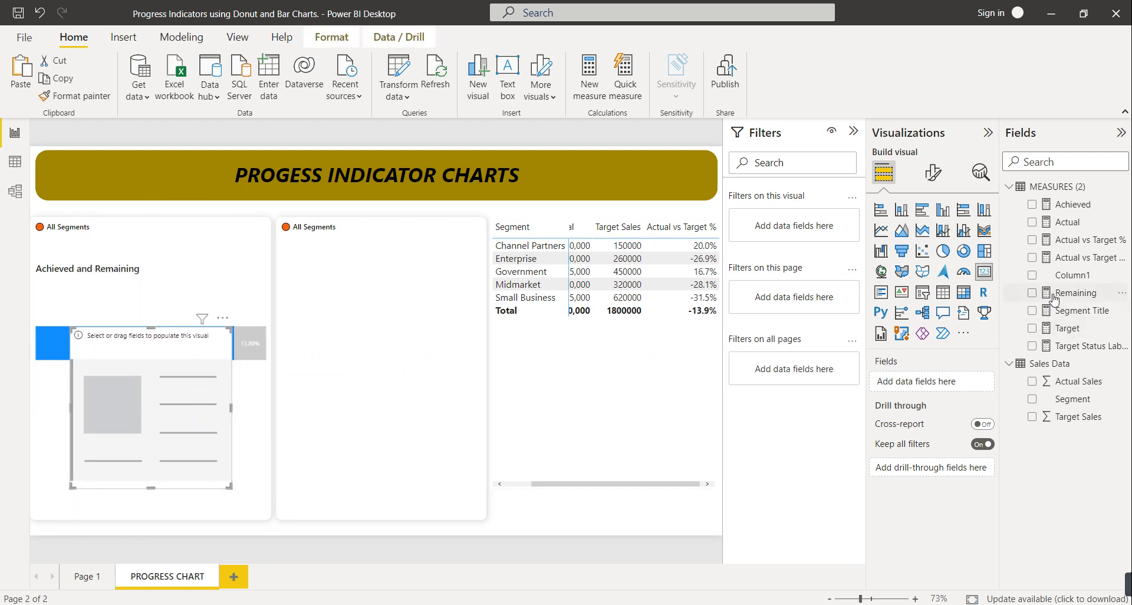
left_click_drag(1084, 301, 957, 383)
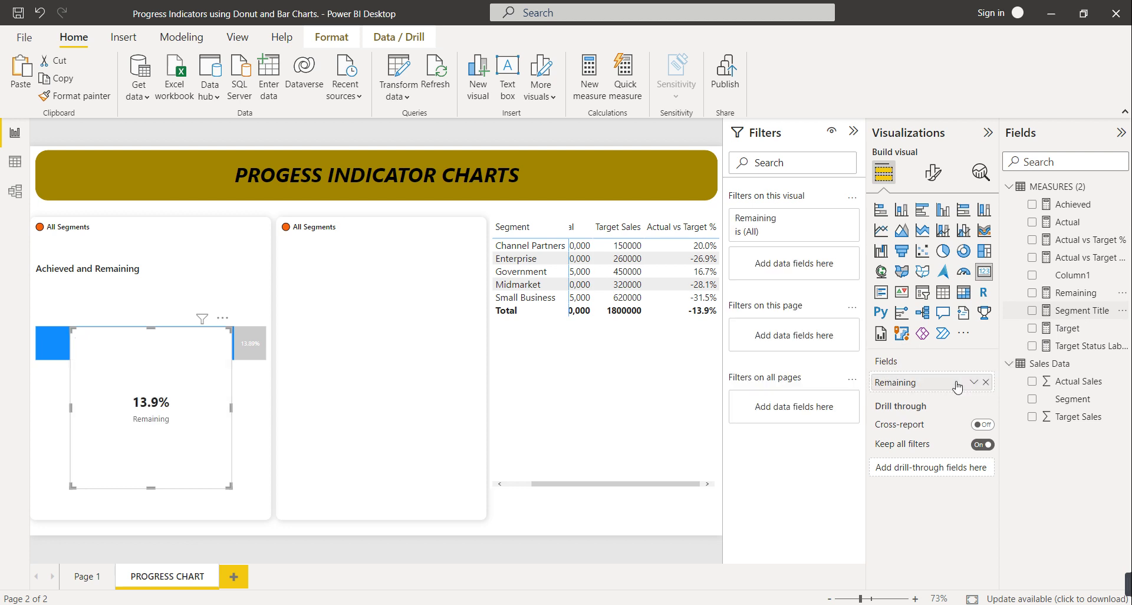
Turn off the Remaining card's category label, then shrink the card and place it beneath the stacked bar.
left_click(933, 172)
left_click(981, 304)
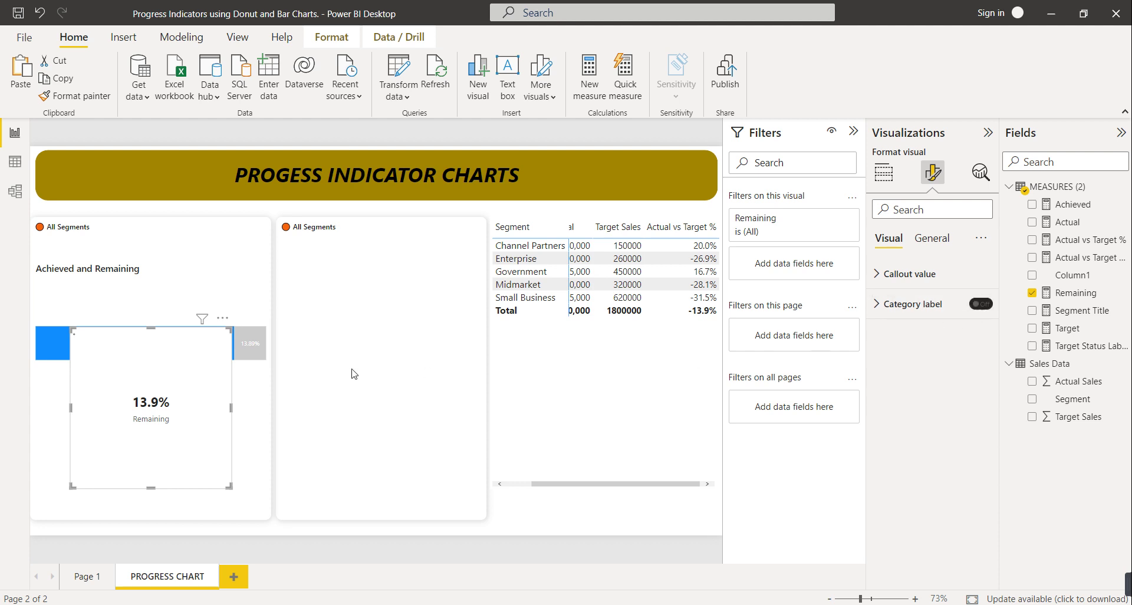
left_click_drag(229, 333, 172, 443)
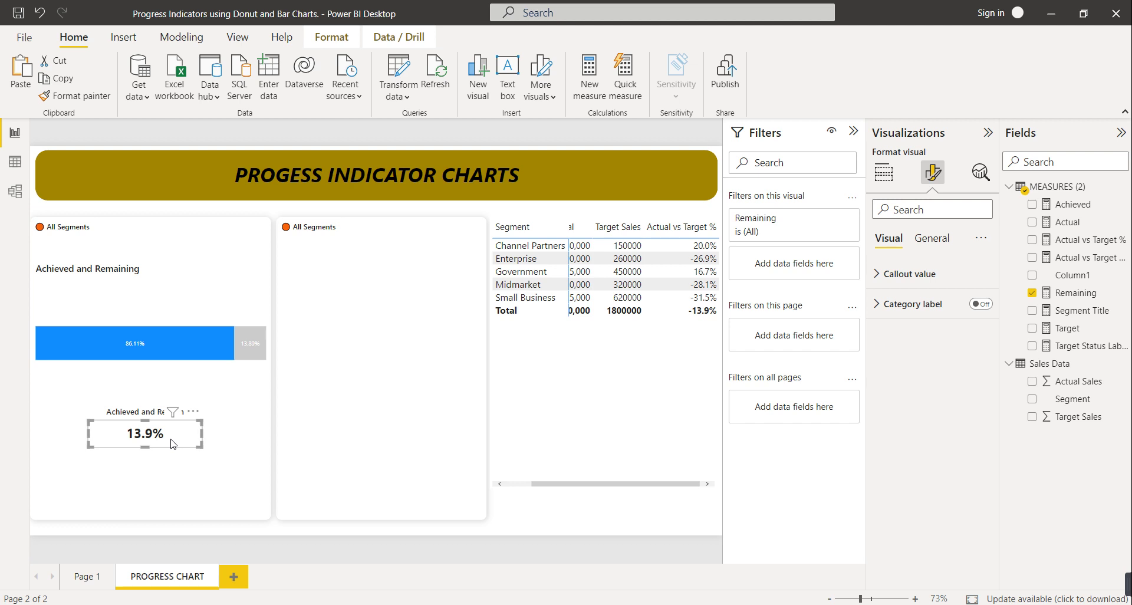
Examine the Target Status Label measure's formula and reselect the Remaining card.
left_click(1071, 349)
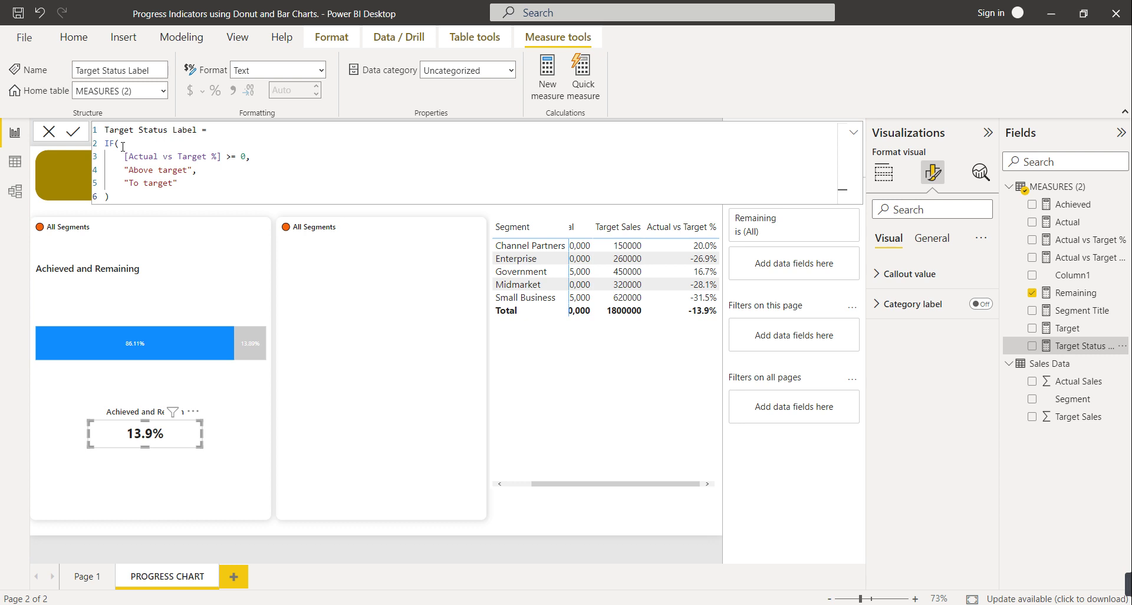
left_click(394, 503)
left_click(174, 439)
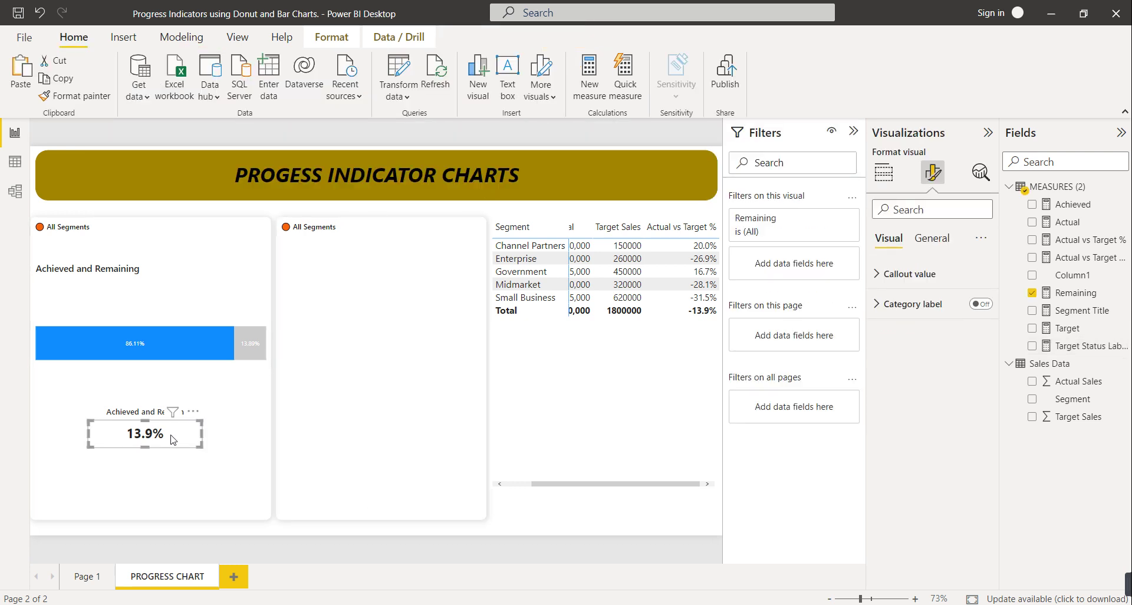
Duplicate the Remaining card, place the copy directly beneath it, and replace its measure with Target Status Label.
key("ctrl+c")
key("ctrl+v")
left_click_drag(171, 441, 167, 466)
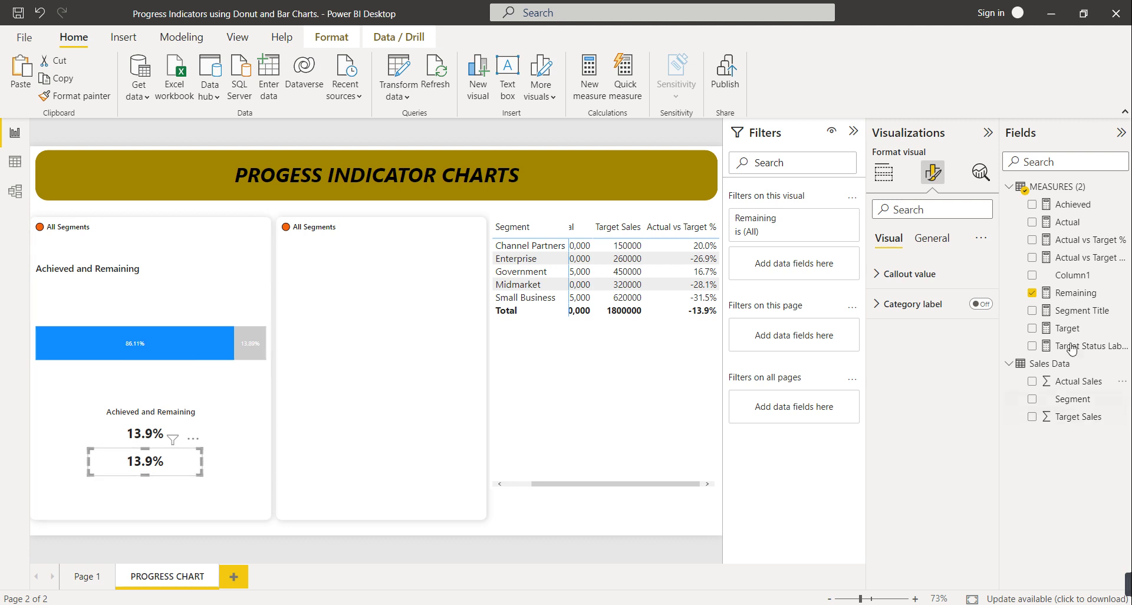
left_click(1032, 293)
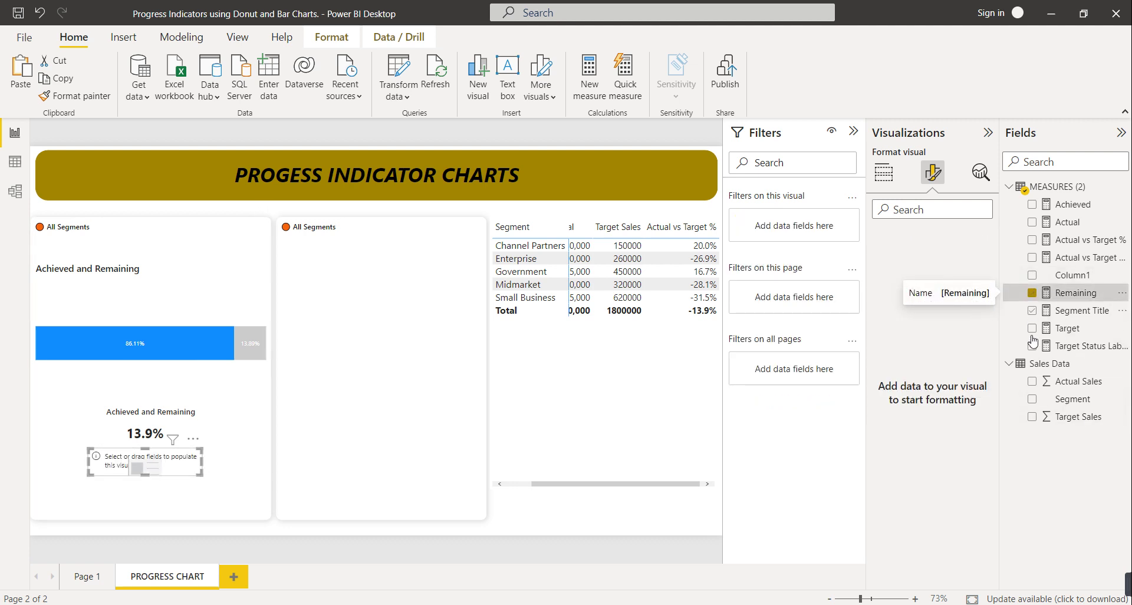
left_click(1032, 346)
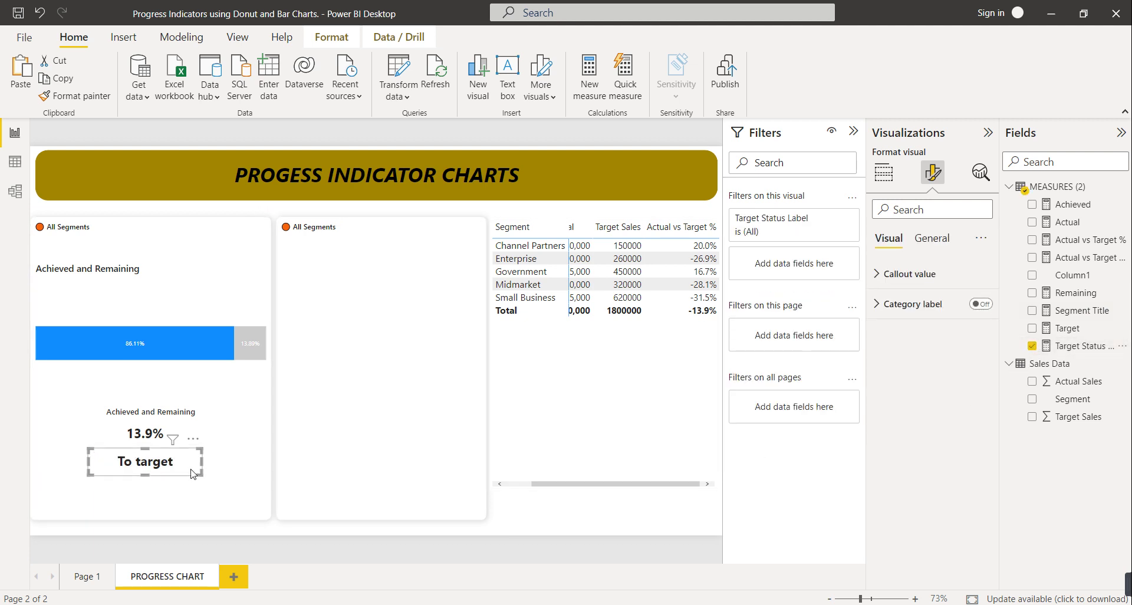
left_click(348, 525)
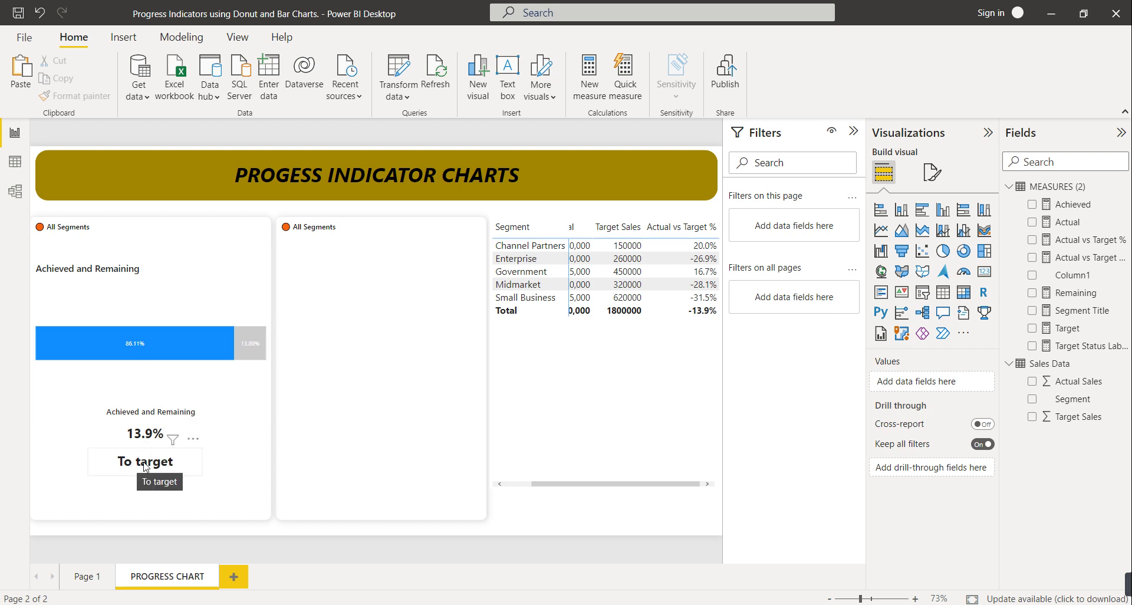
Filter the page by Channel Partners and by Enterprise in the matrix to check how the bar and cards respond.
left_click(524, 249)
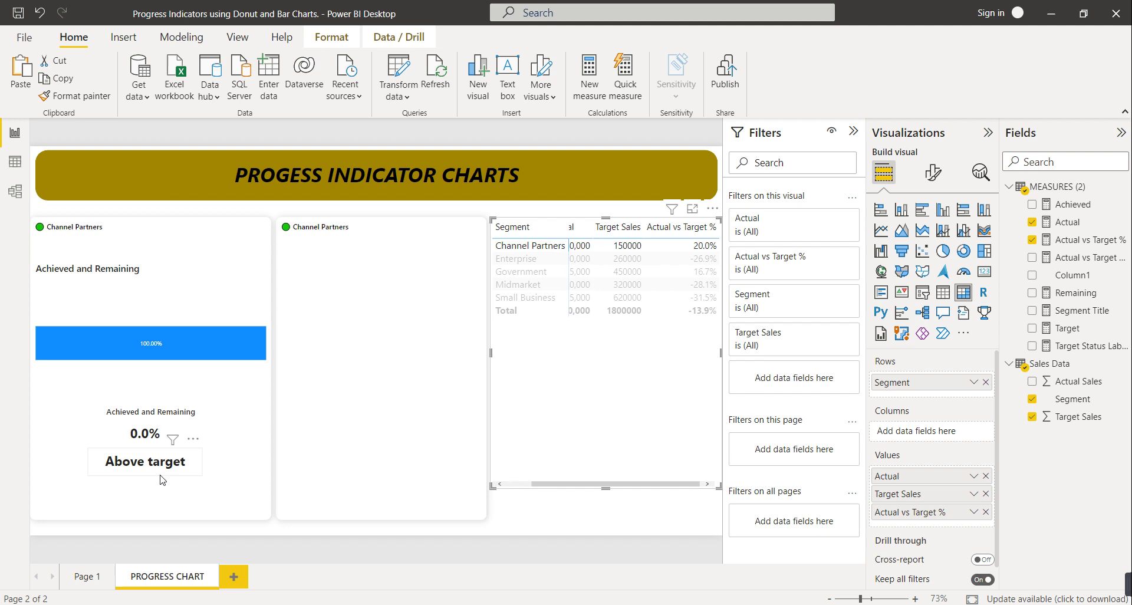
left_click(570, 523)
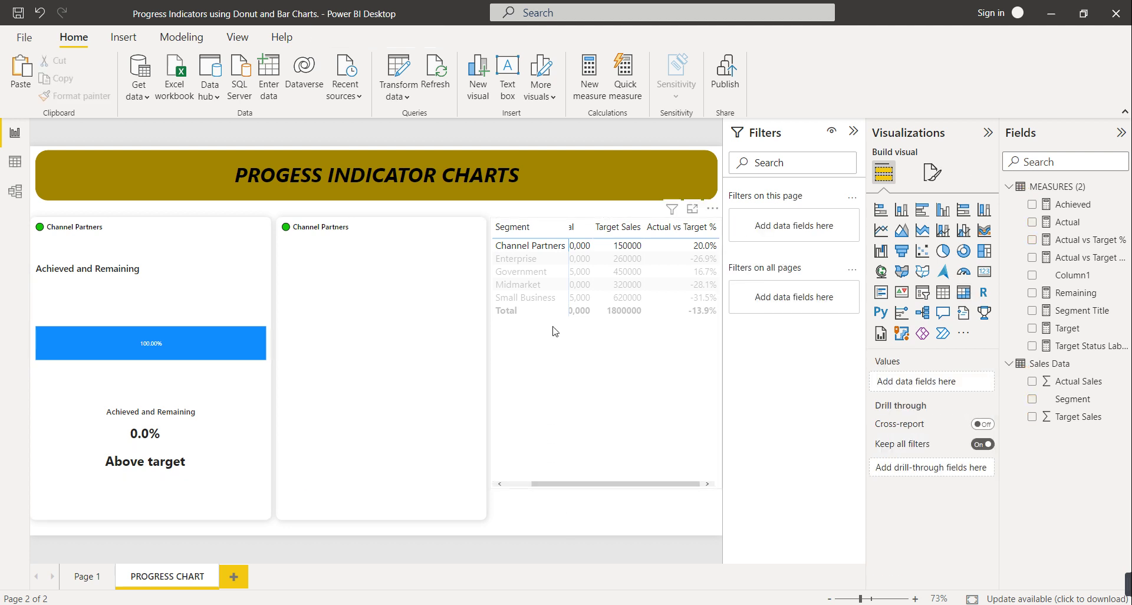
left_click(527, 259)
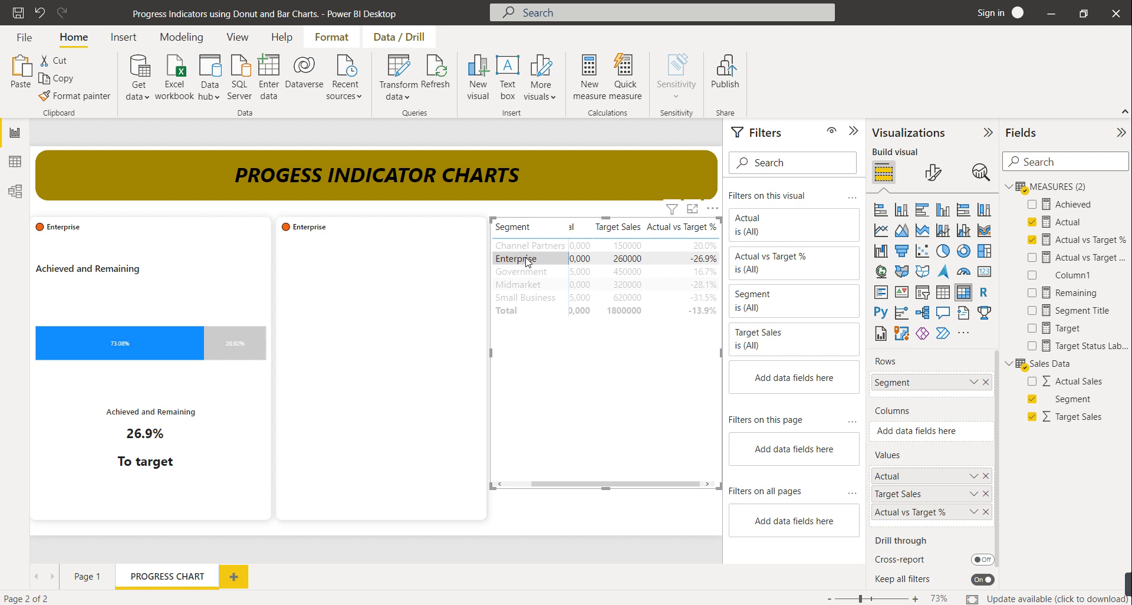
left_click(518, 511)
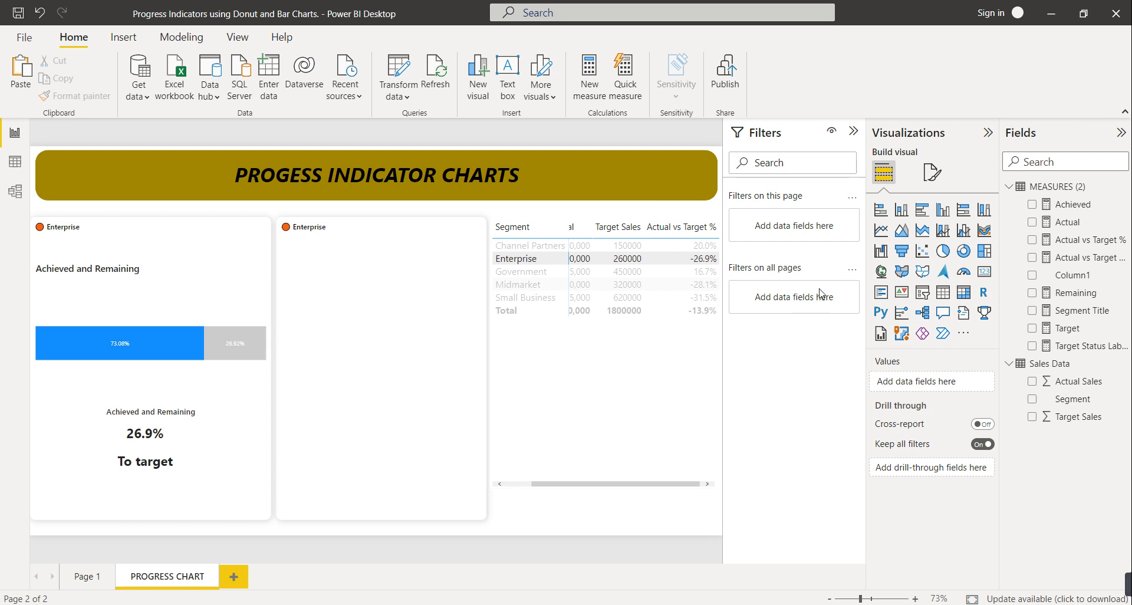
Insert a donut chart without a segment selected, move it into the second All Segments card and enlarge it to the card's full width.
left_click(955, 256)
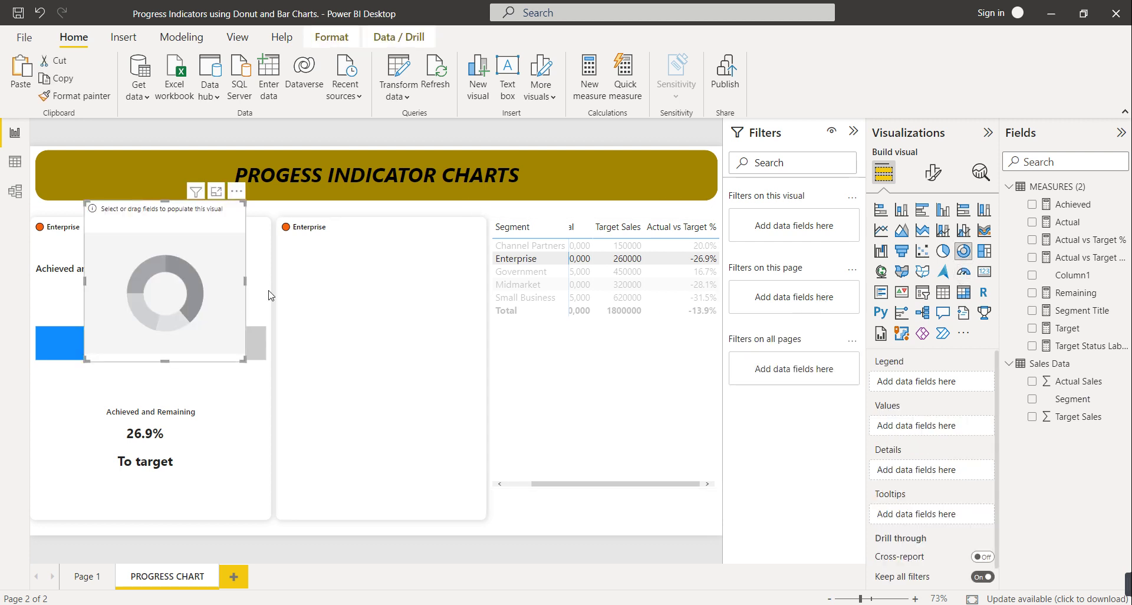
left_click(586, 454)
left_click_drag(222, 299, 446, 339)
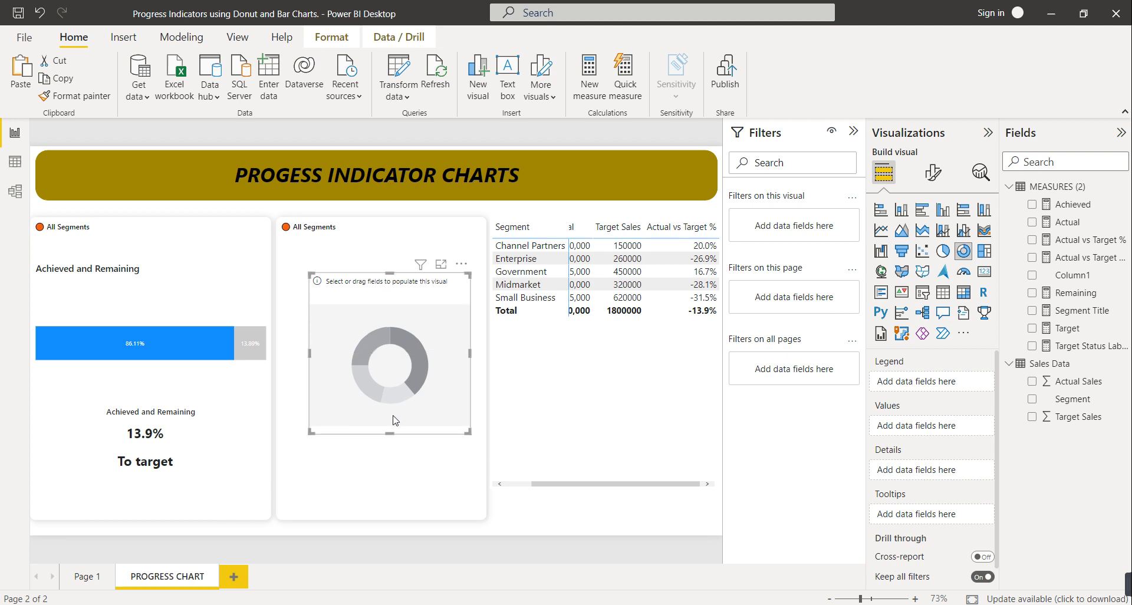
left_click_drag(389, 434, 389, 475)
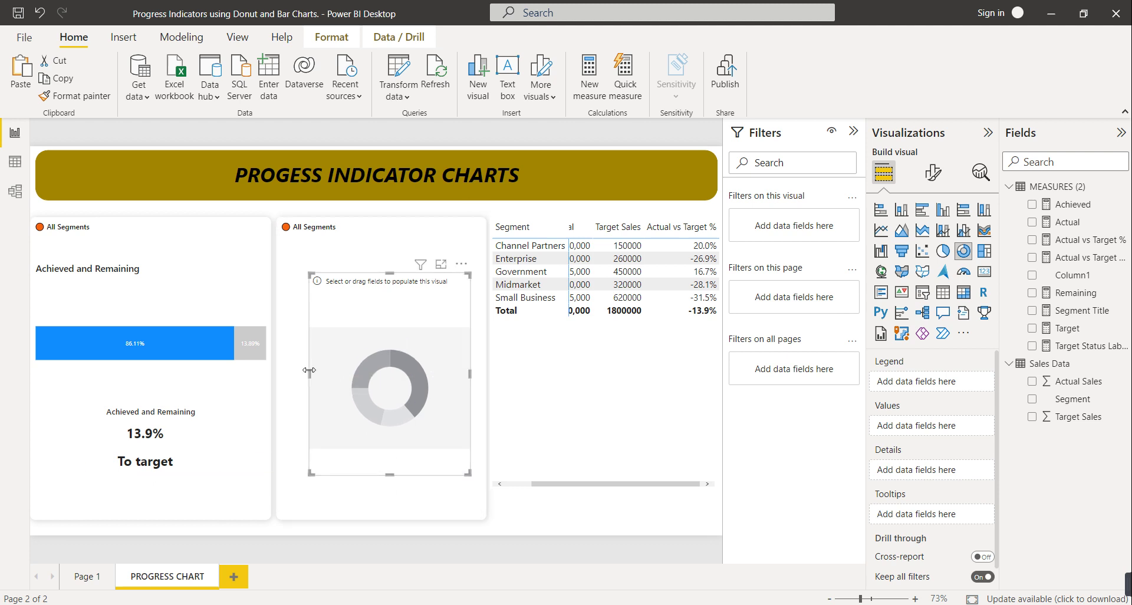
left_click_drag(313, 379, 278, 379)
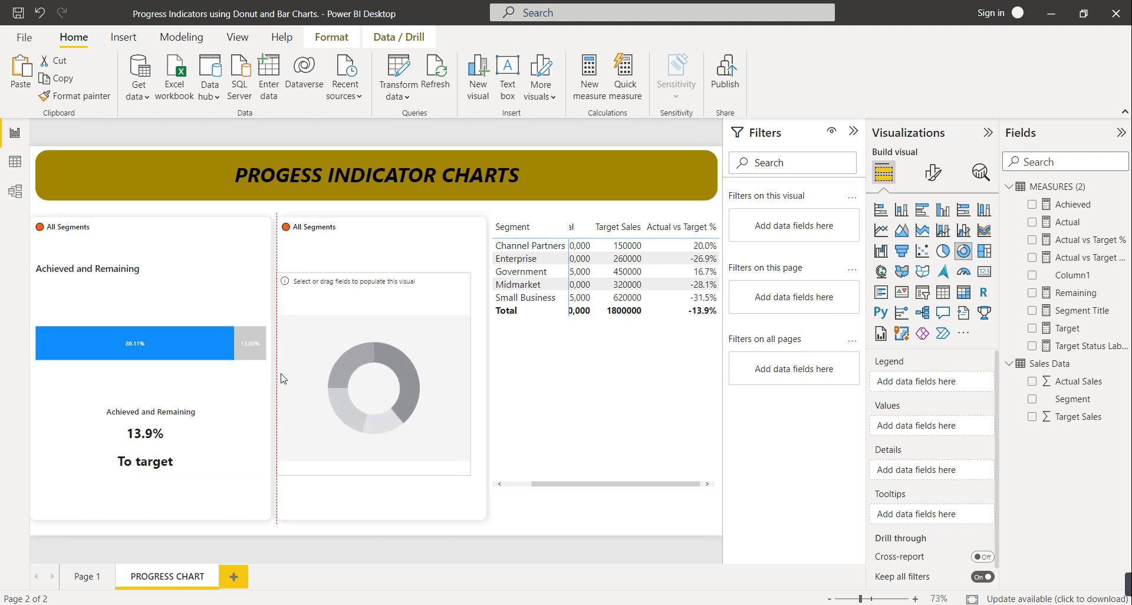
left_click_drag(472, 375, 485, 375)
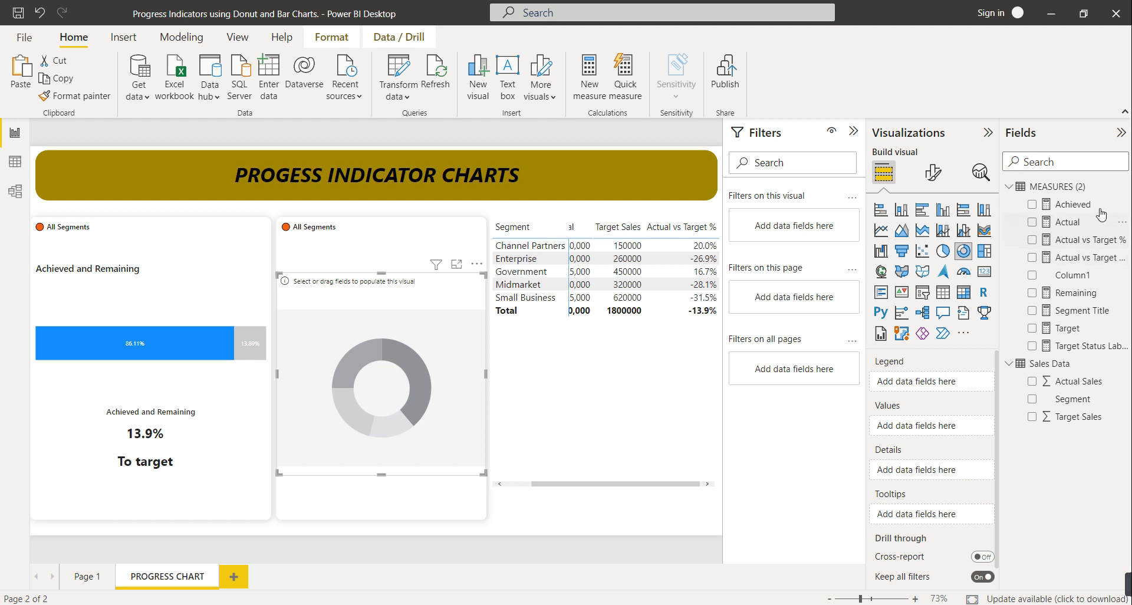
Add the Achieved and Remaining measures as the donut chart's values and turn off its legend and detail labels.
left_click_drag(1083, 205, 932, 426)
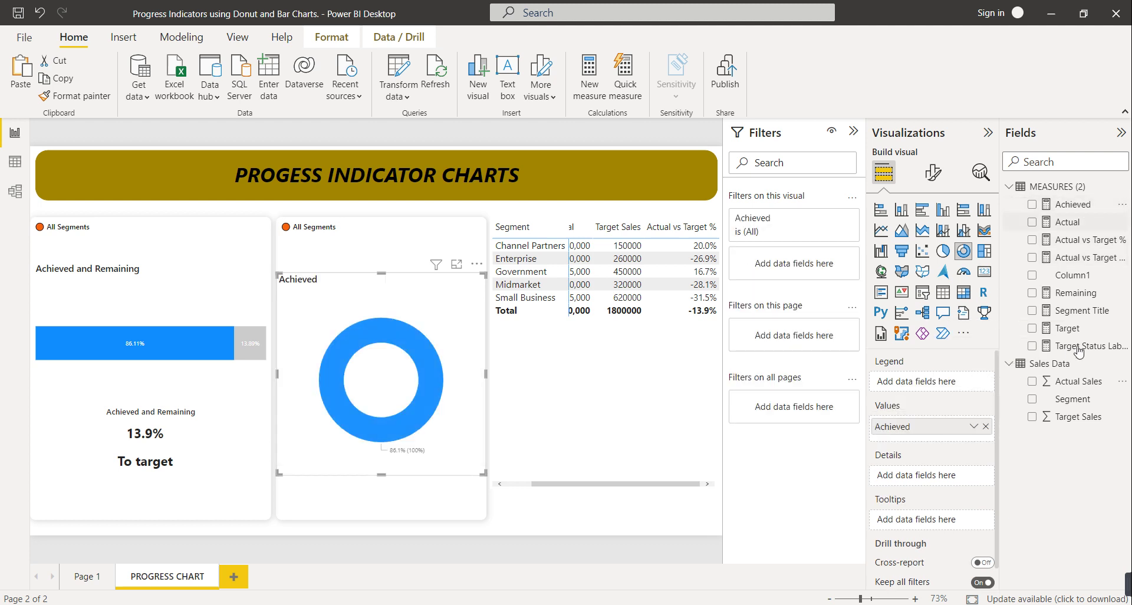
left_click_drag(1075, 293, 945, 441)
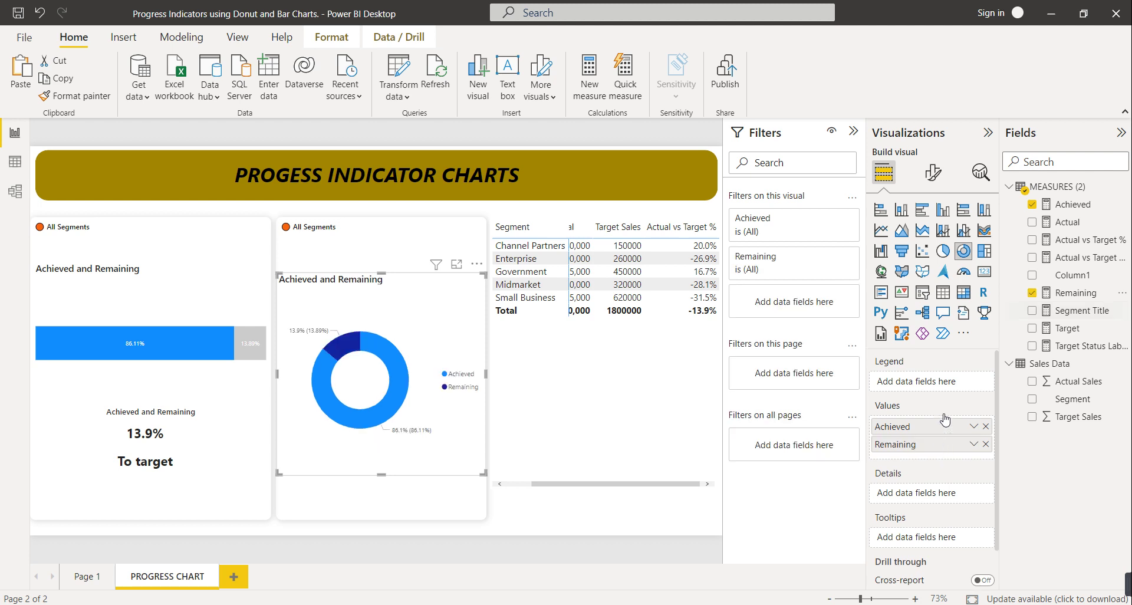
left_click(931, 173)
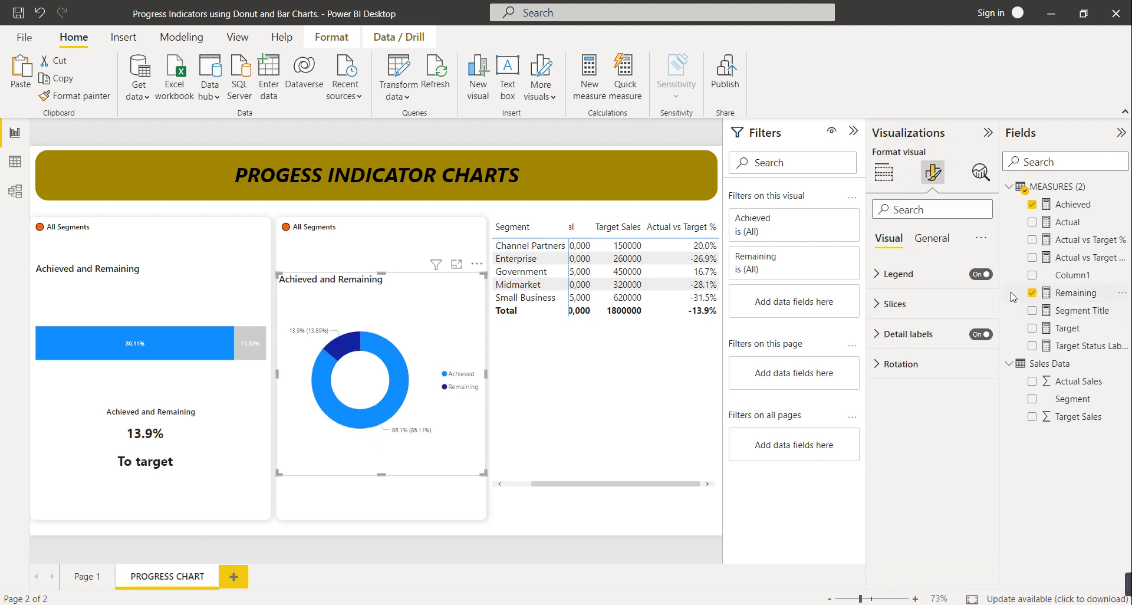
left_click(982, 275)
left_click(982, 335)
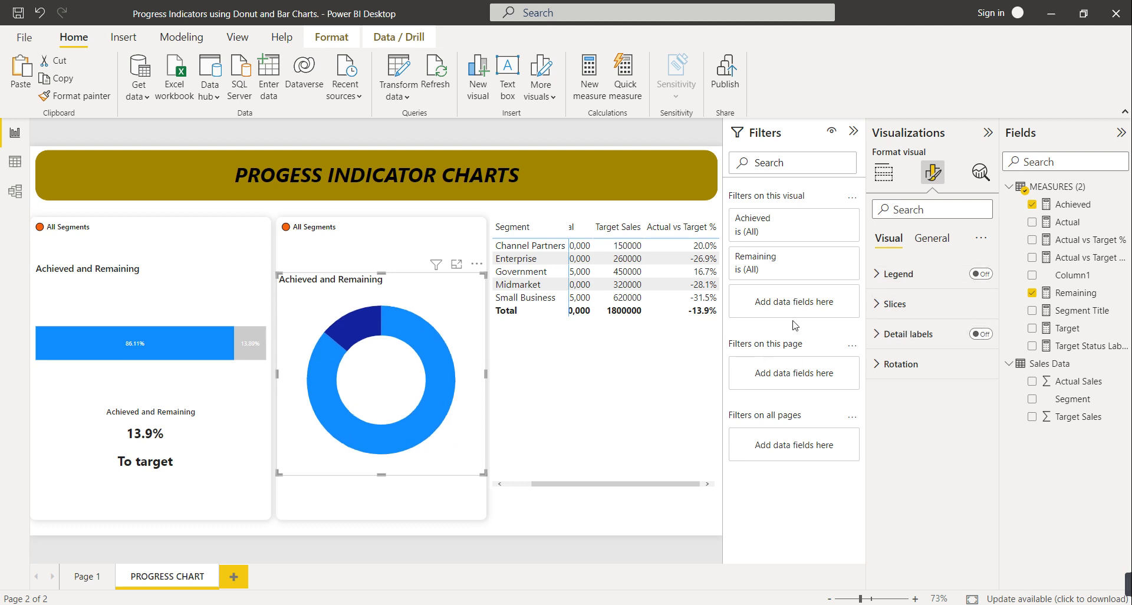
Set the donut chart's inner radius to 89 px and colour the Remaining slice grey.
left_click(895, 304)
left_click(914, 447)
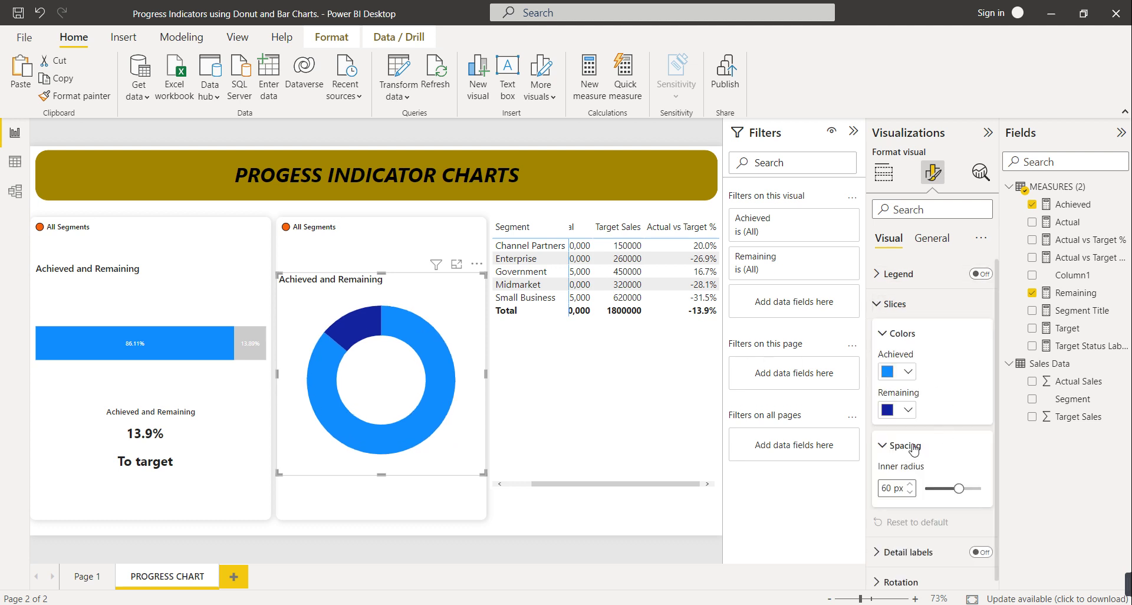
left_click_drag(959, 489, 974, 489)
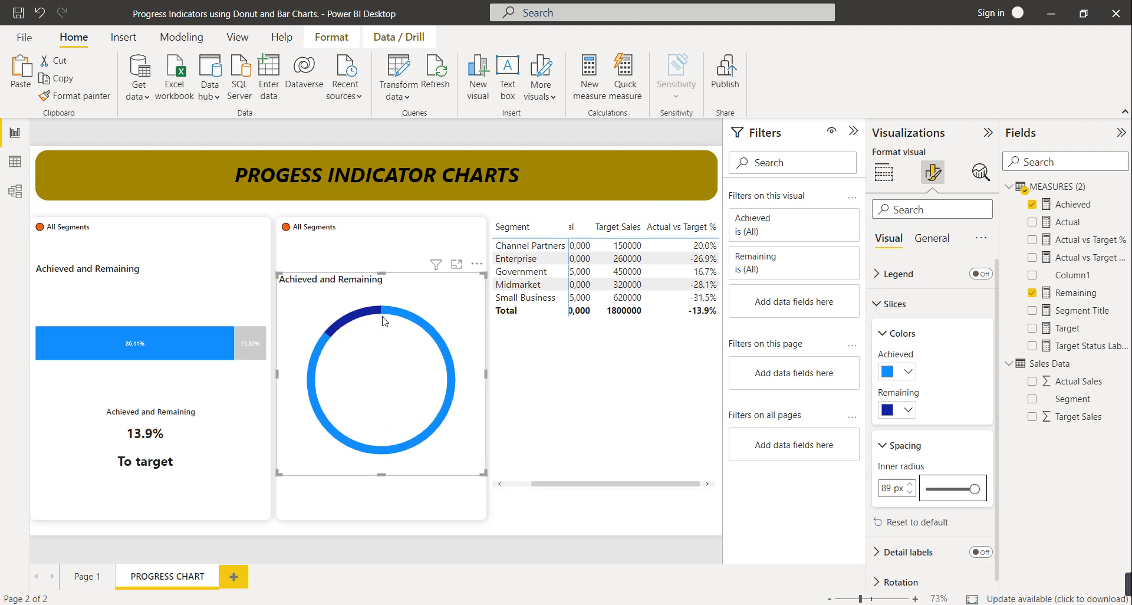
left_click(907, 410)
left_click(897, 261)
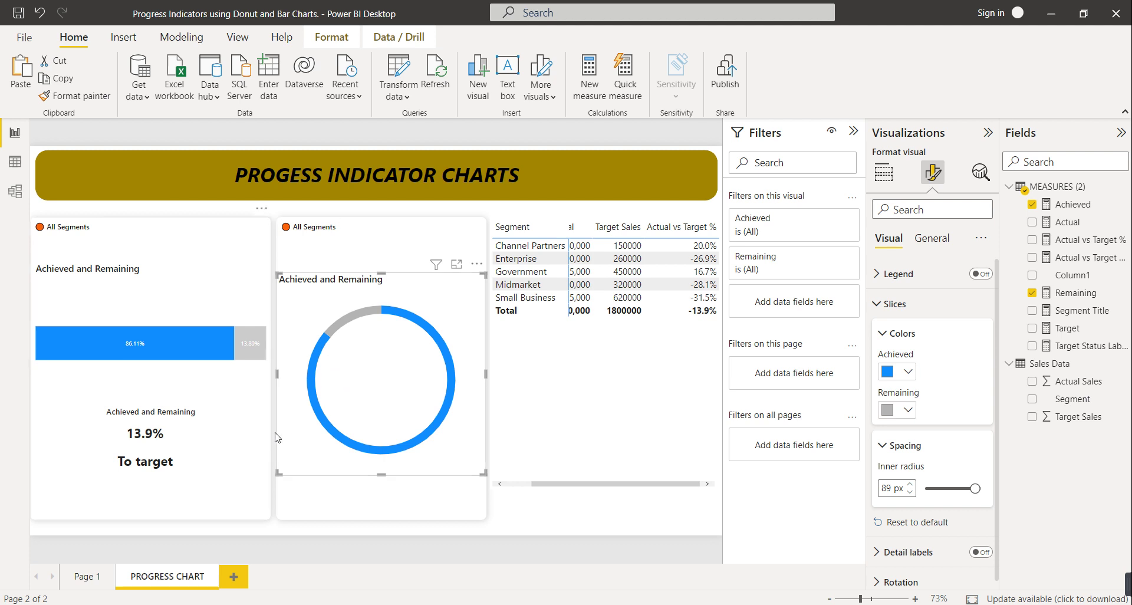
Try to move the Remaining and Target Status Label cards from beneath the bar into the centre of the donut.
left_click(178, 449)
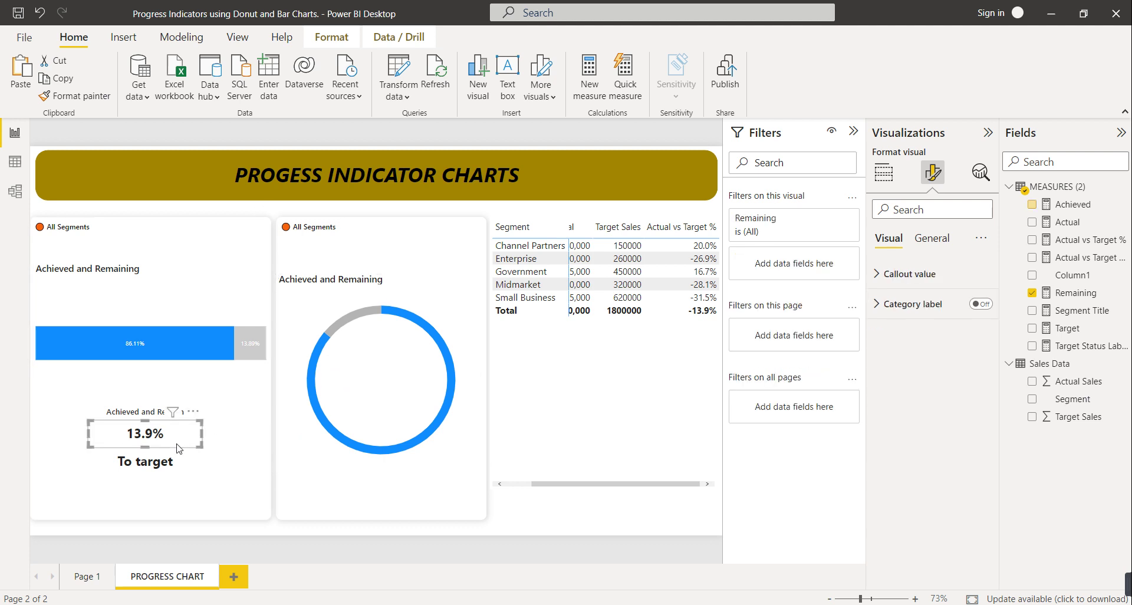
left_click_drag(188, 468, 423, 395)
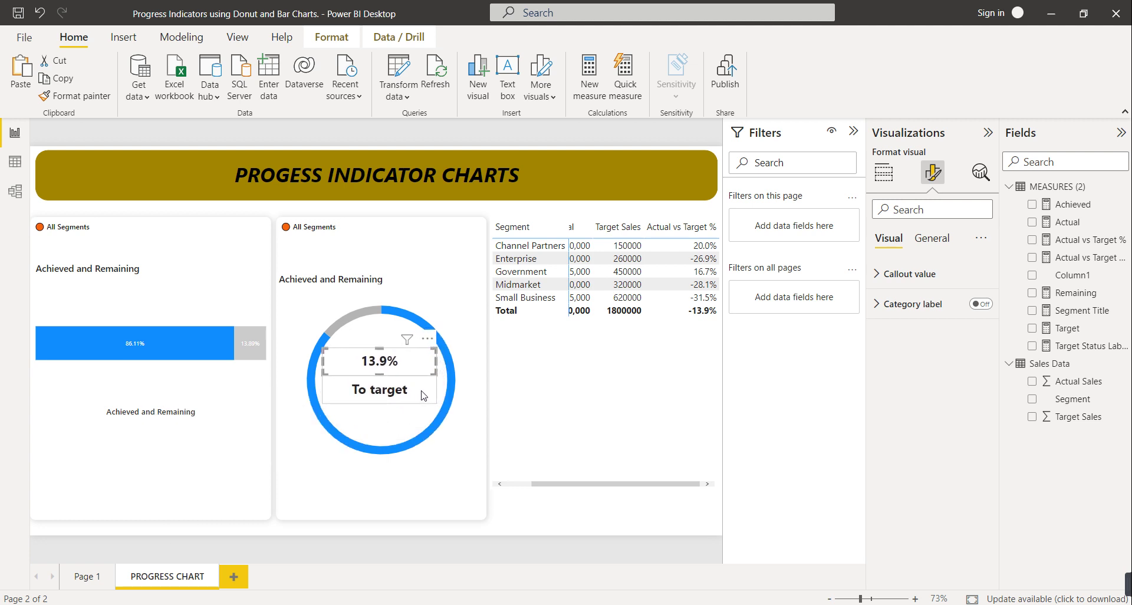
left_click(423, 395)
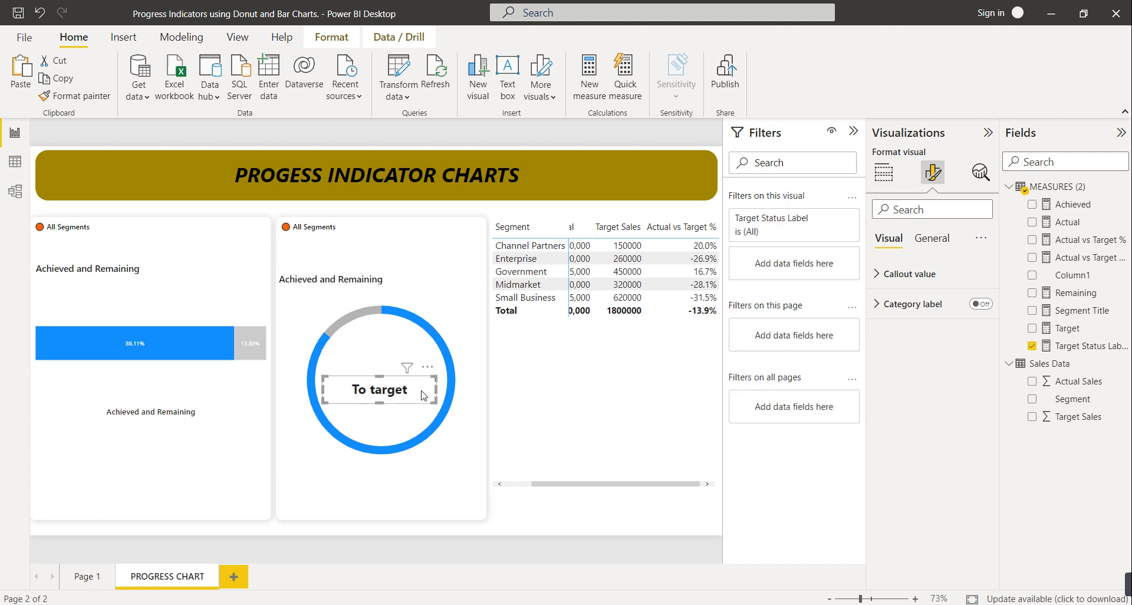
left_click(434, 507)
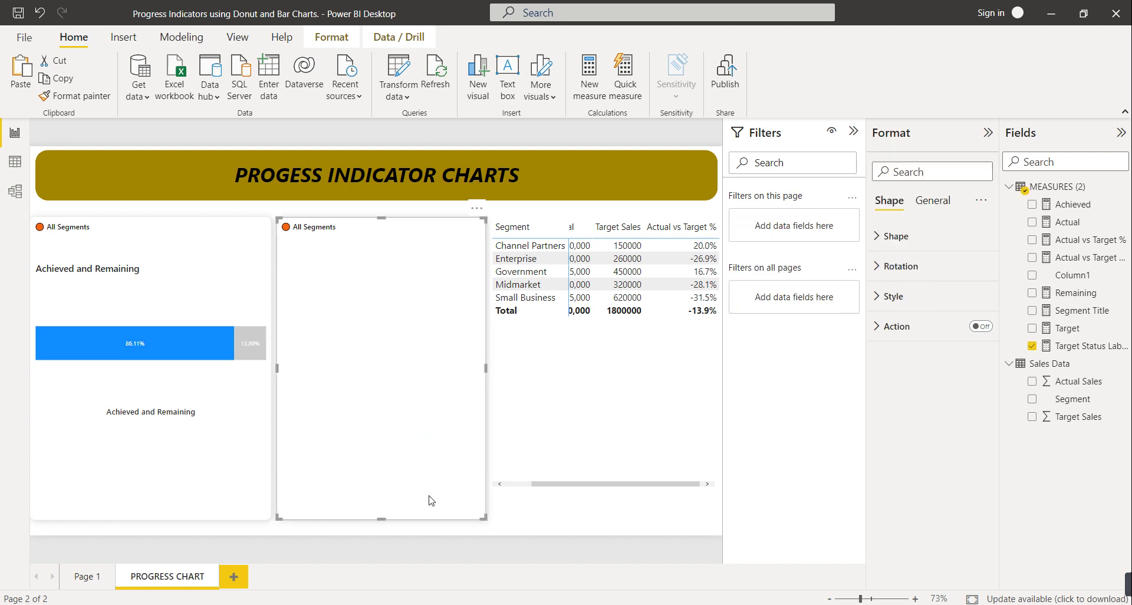
key("Delete")
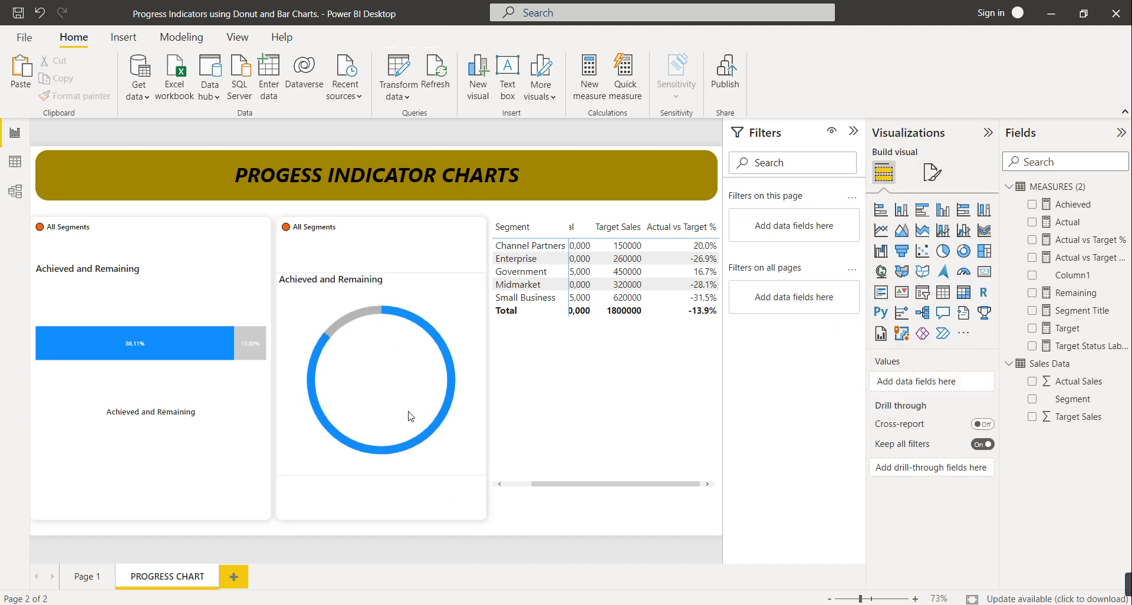
Show the donut chart's data as a table and return to the report page.
left_click(389, 373)
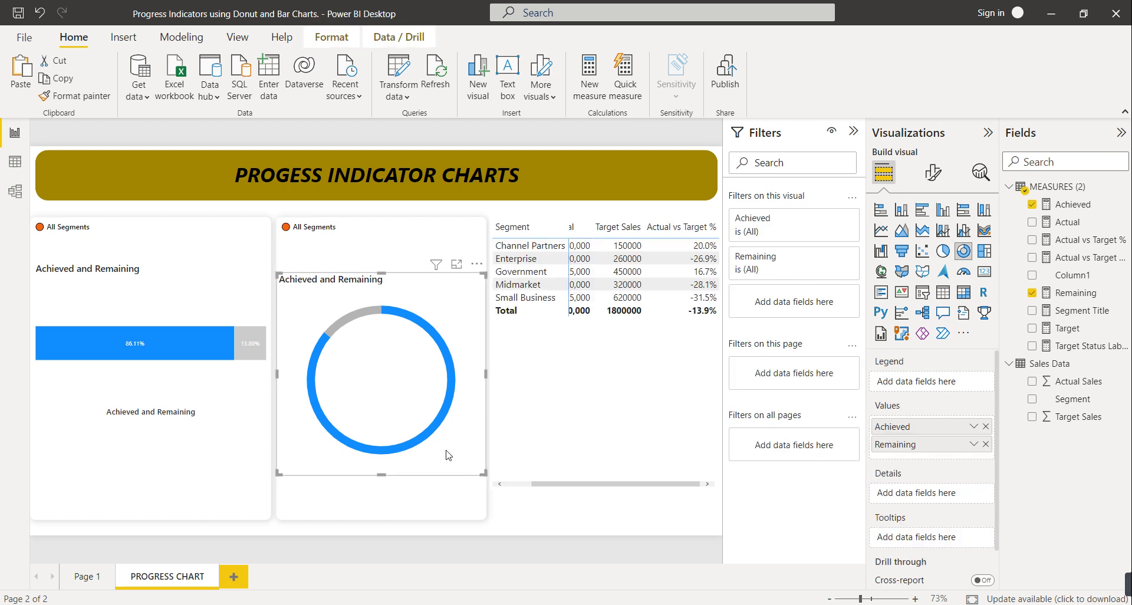
right_click(459, 472)
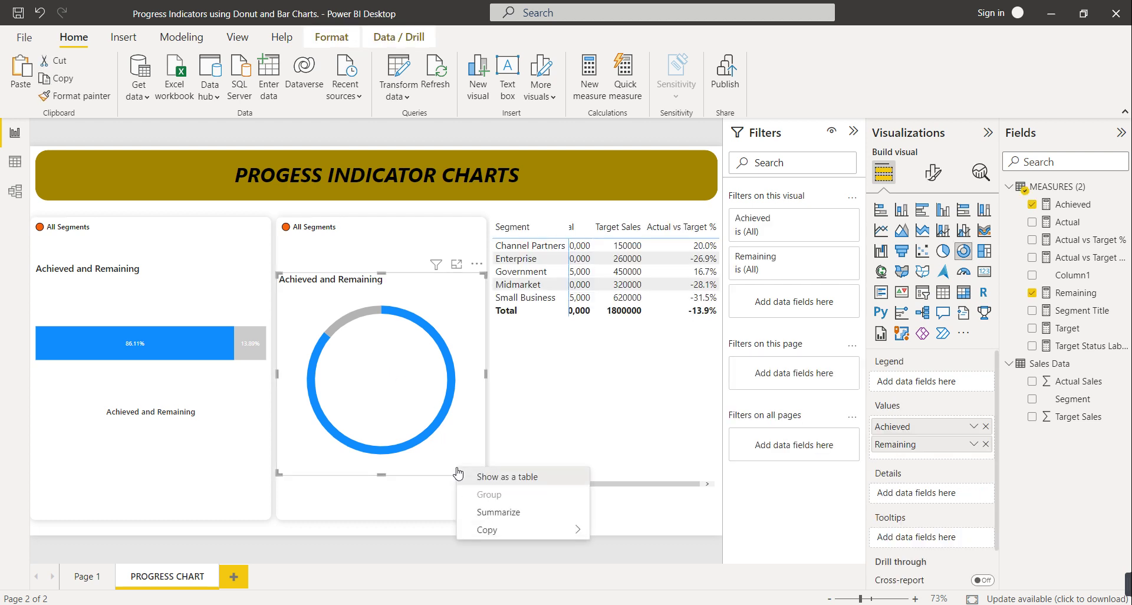
left_click(463, 472)
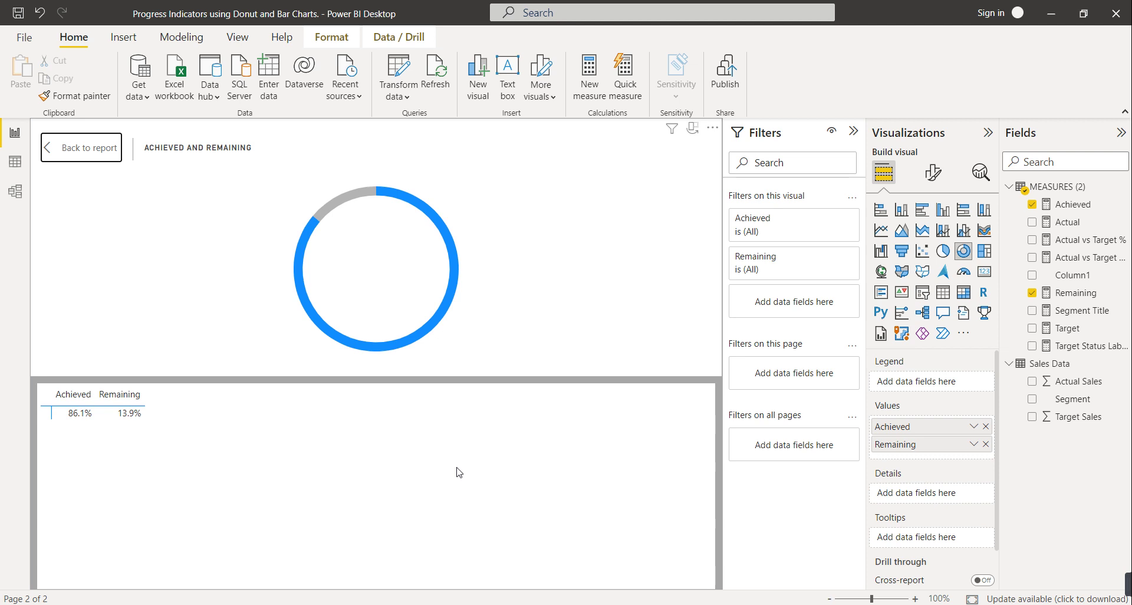
left_click(69, 156)
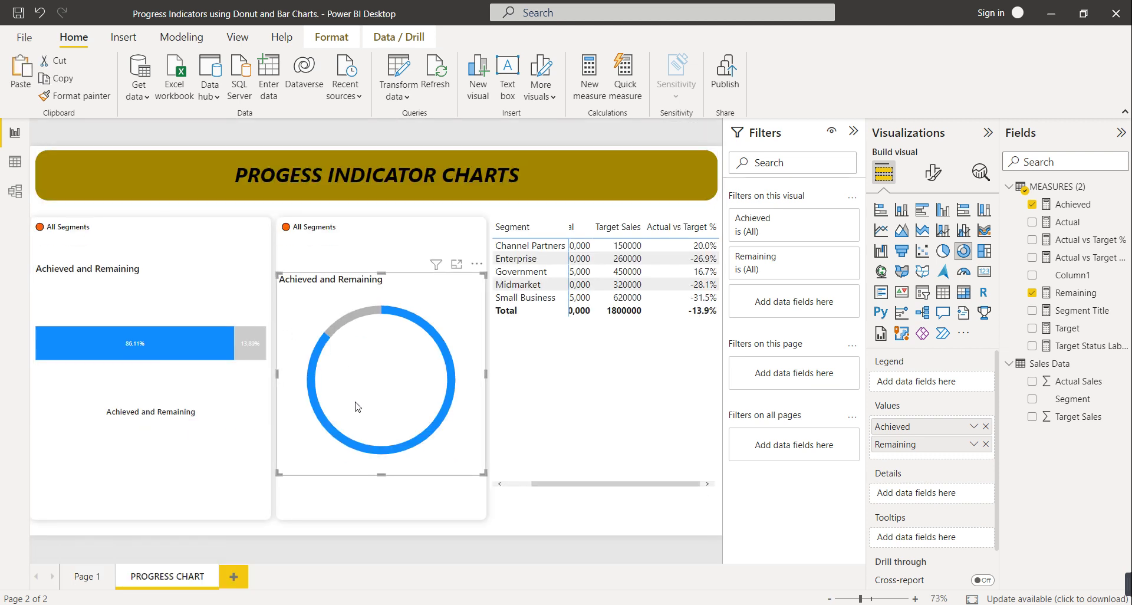
Undo the move of the Remaining and Target Status Label cards onto the donut chart.
left_click(187, 463)
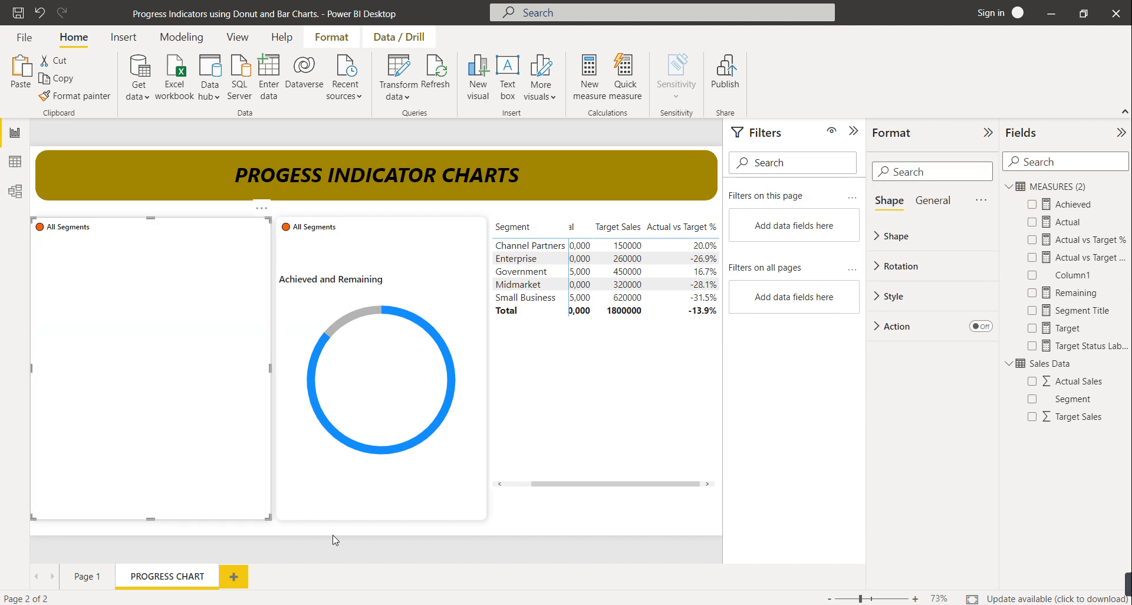
left_click(612, 539)
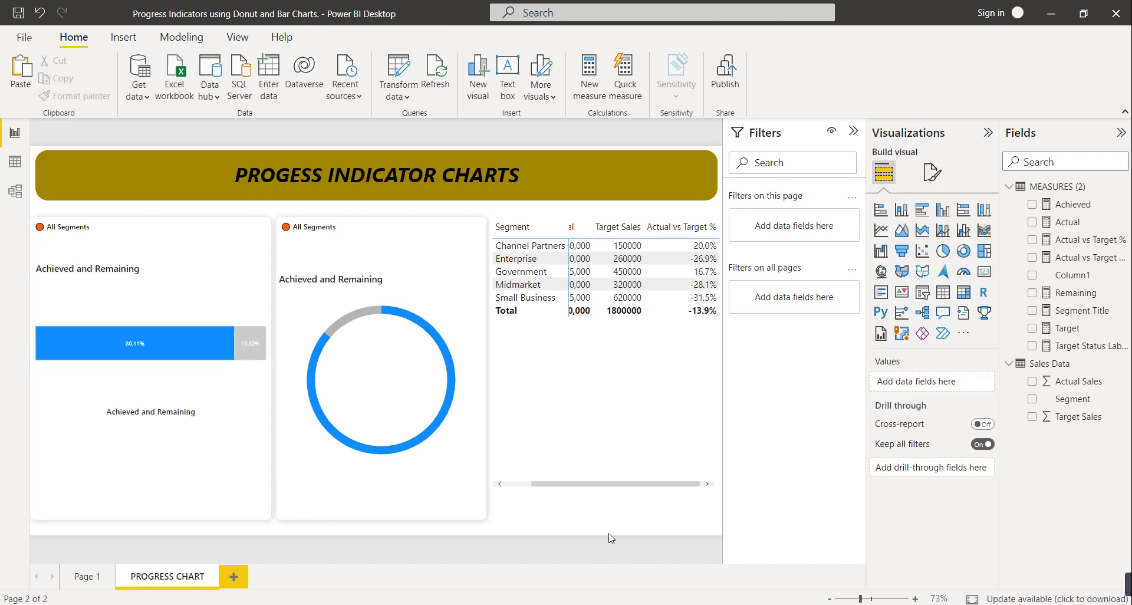
key("ctrl+z")
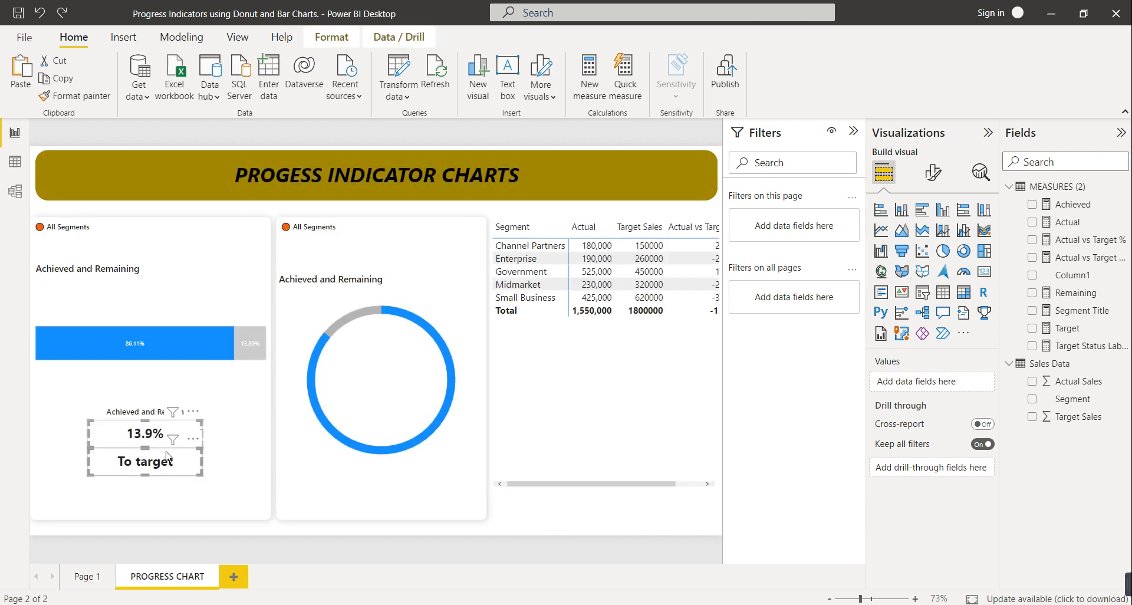
Duplicate the Remaining and Target Status Label cards and place the copies in the centre of the donut ring.
left_click_drag(200, 472, 428, 405)
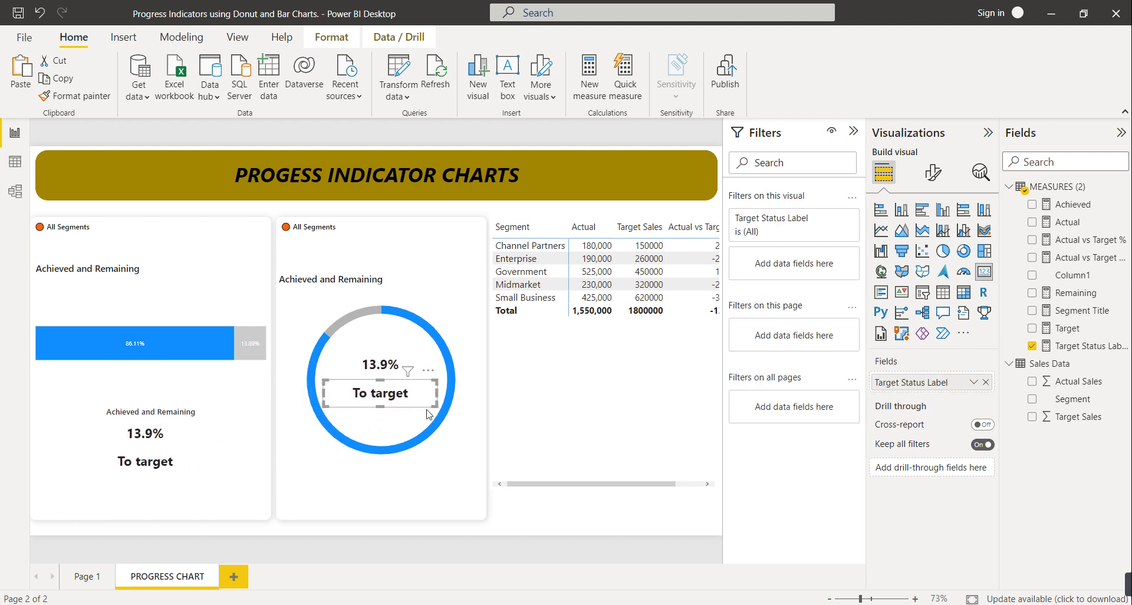
left_click(522, 538)
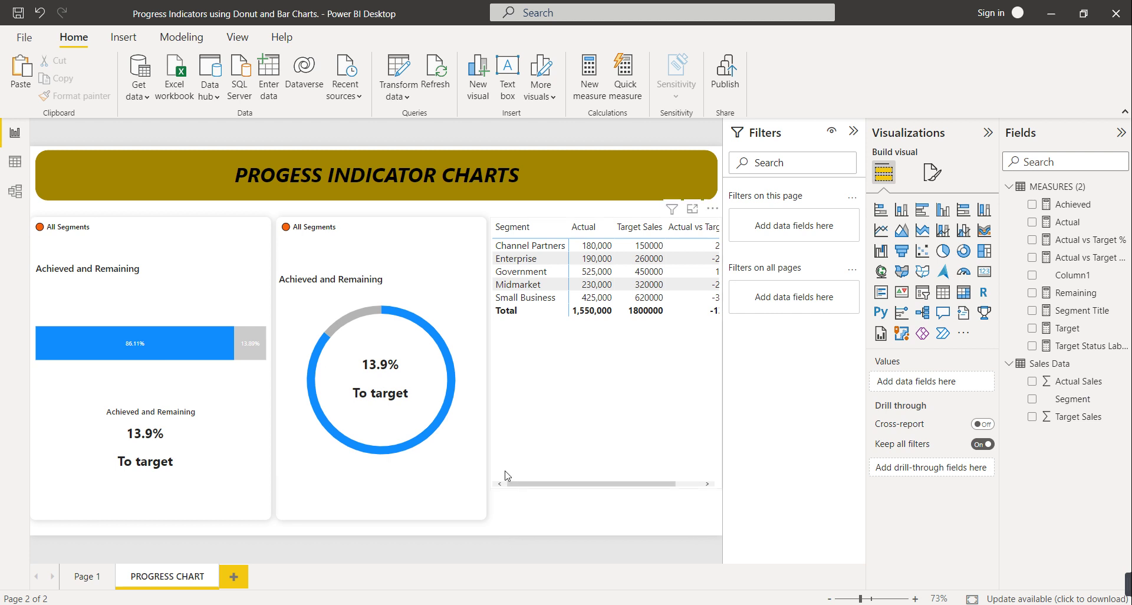
Check both progress indicators by filtering on Channel Partners, Enterprise, Midmarket and Small Business in the matrix, and clear the selection.
left_click(520, 252)
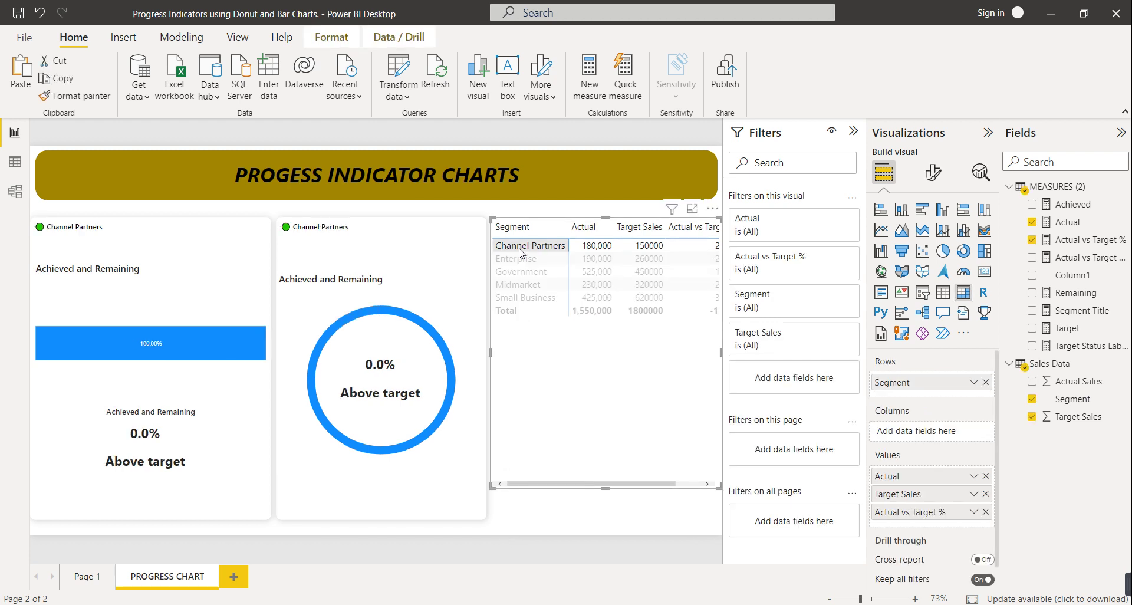
left_click(528, 261)
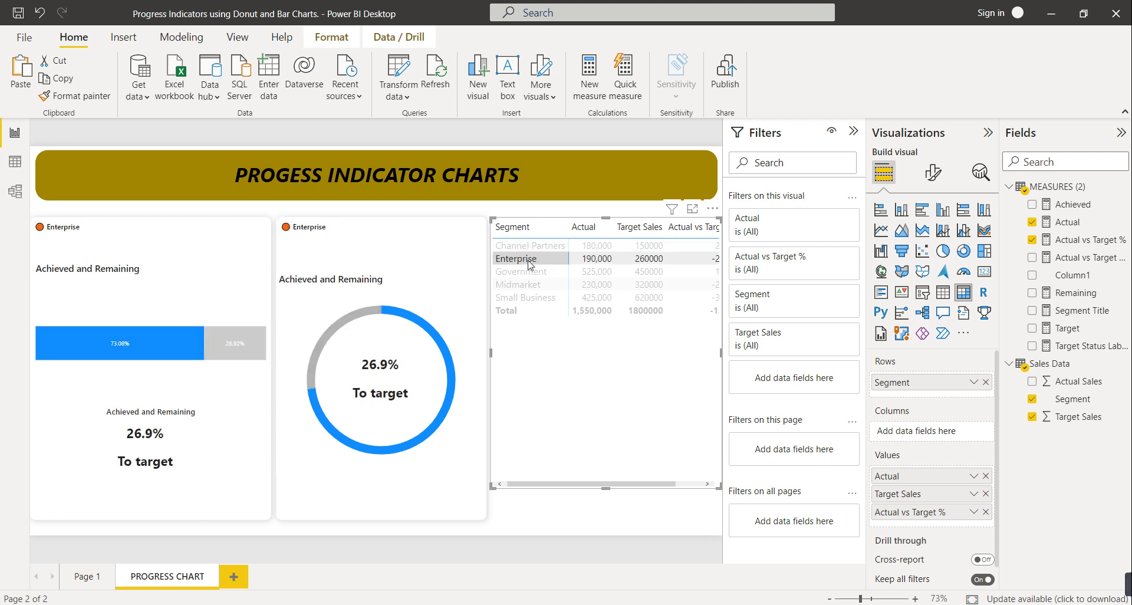
left_click(529, 284)
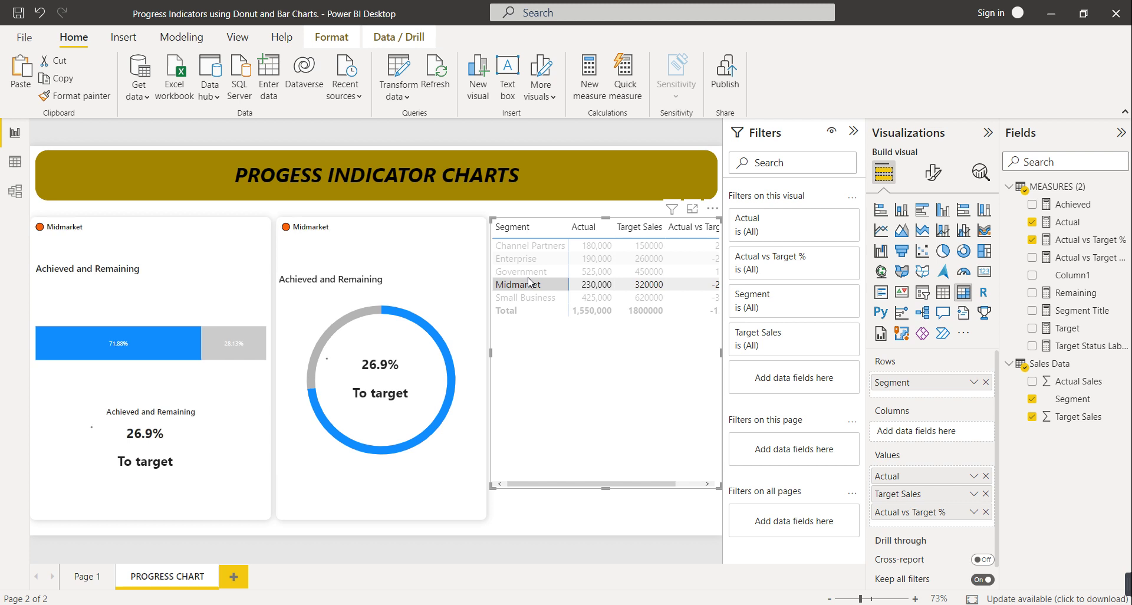
left_click(525, 297)
left_click(525, 312)
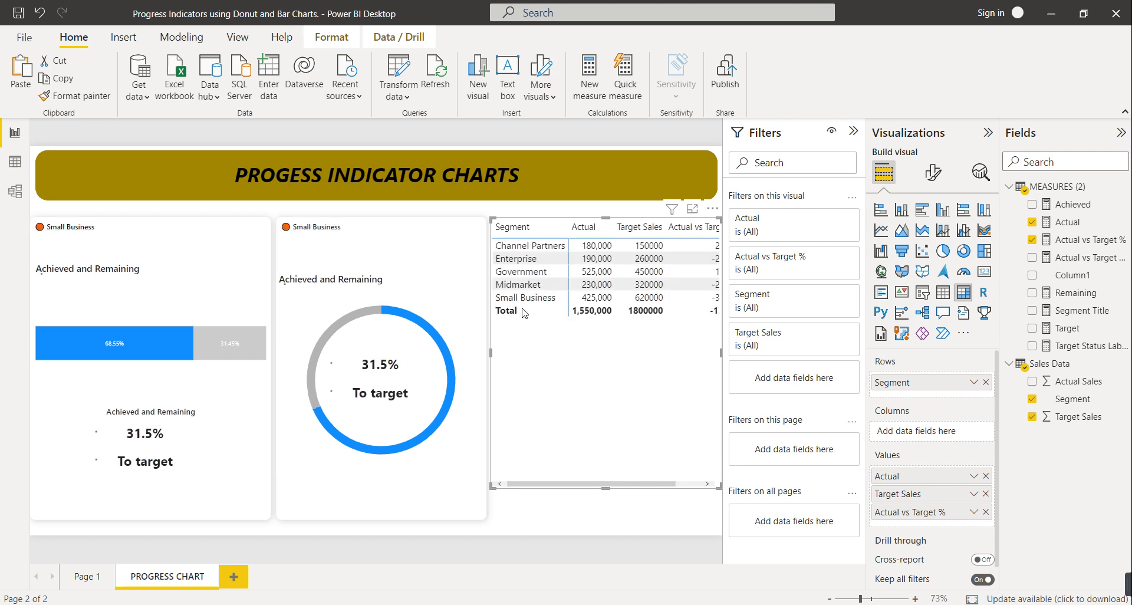
left_click(524, 298)
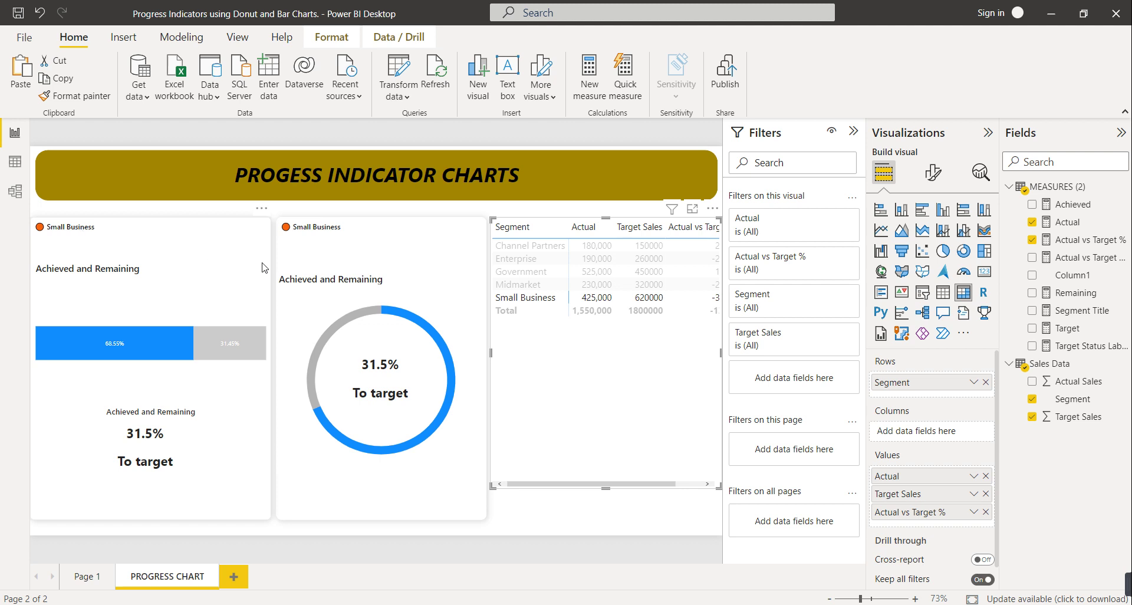
left_click(548, 471)
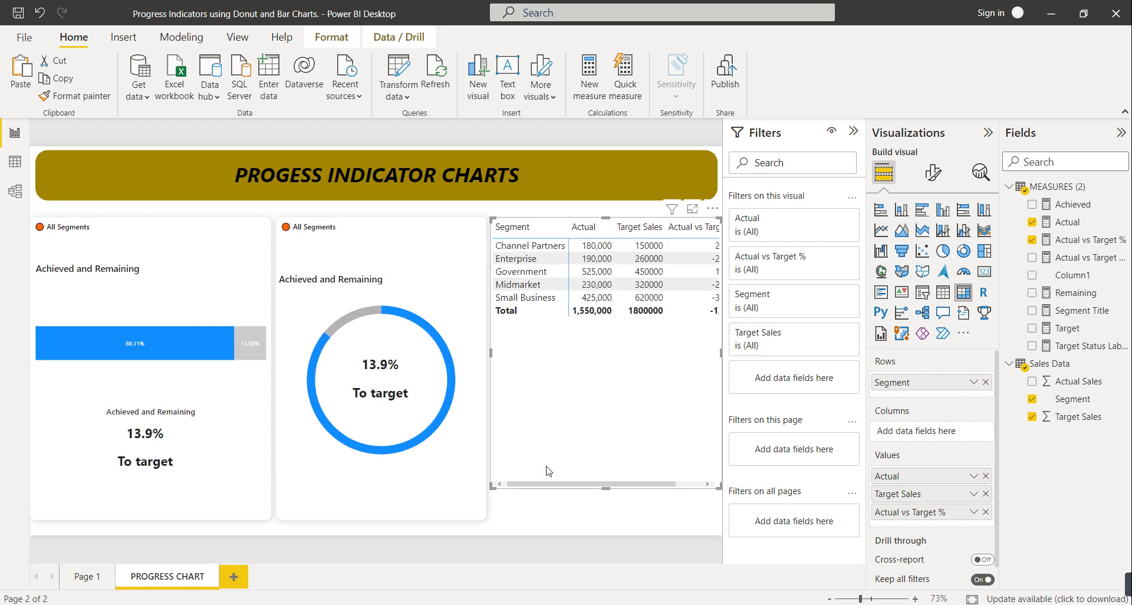